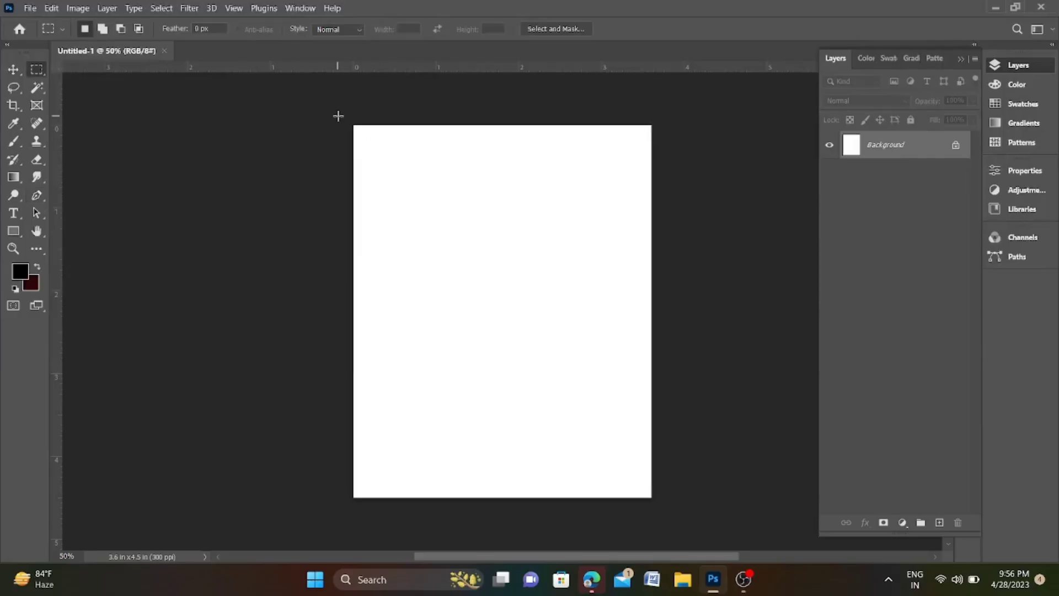
Fill the whole page with dark navy #00092e, then deselect.
{"action": "left_click_drag", "start_coordinate": [338, 116], "coordinate": [665, 548]}
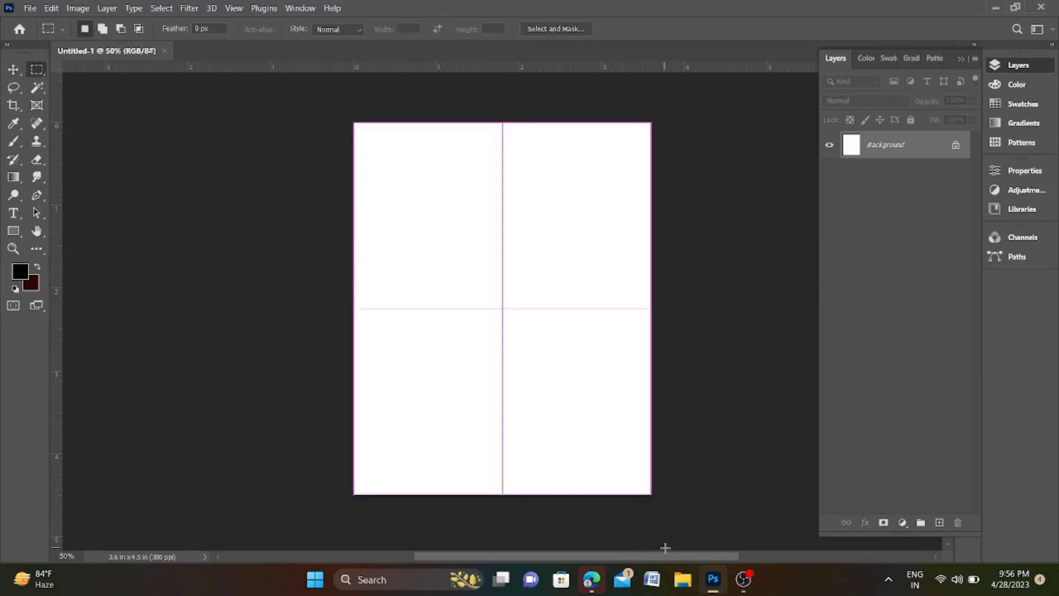
{"action": "left_click", "coordinate": [20, 272]}
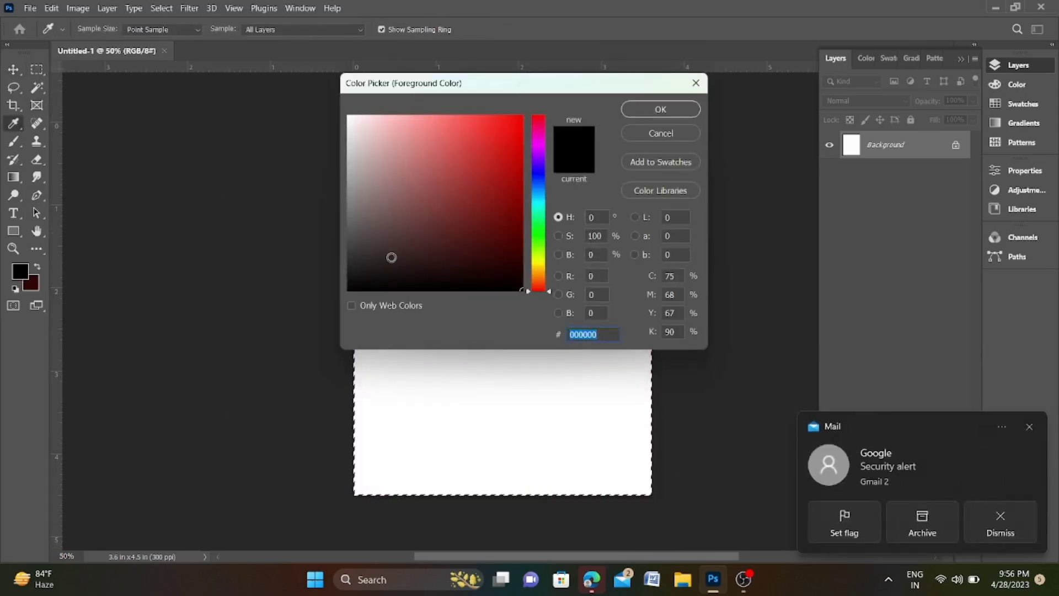
{"action": "left_click", "coordinate": [539, 179]}
{"action": "left_click_drag", "start_coordinate": [515, 288], "coordinate": [521, 237]}
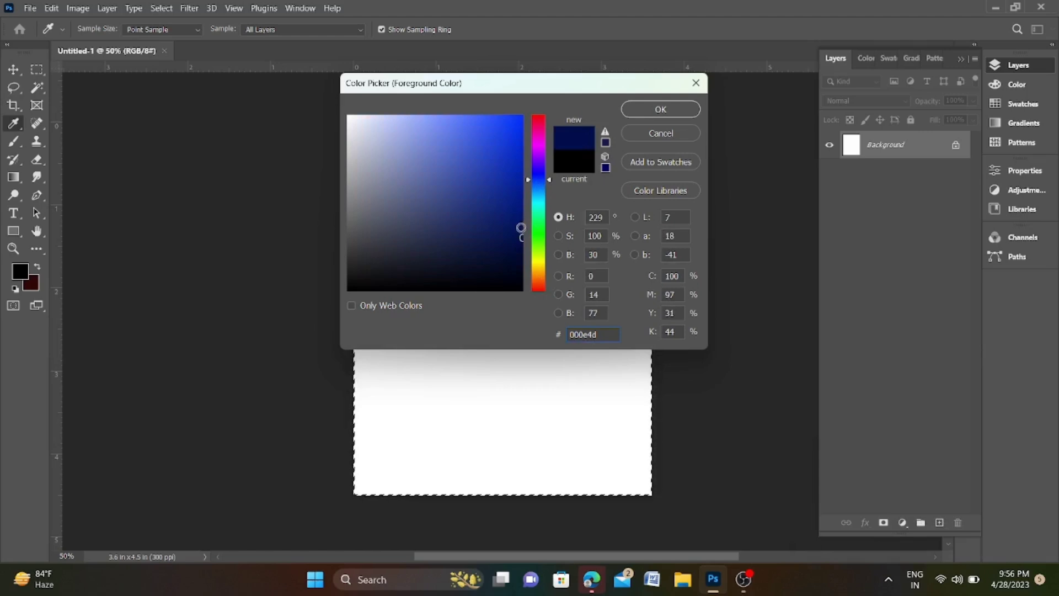
{"action": "left_click", "coordinate": [659, 109]}
{"action": "key", "text": "alt+BackSpace"}
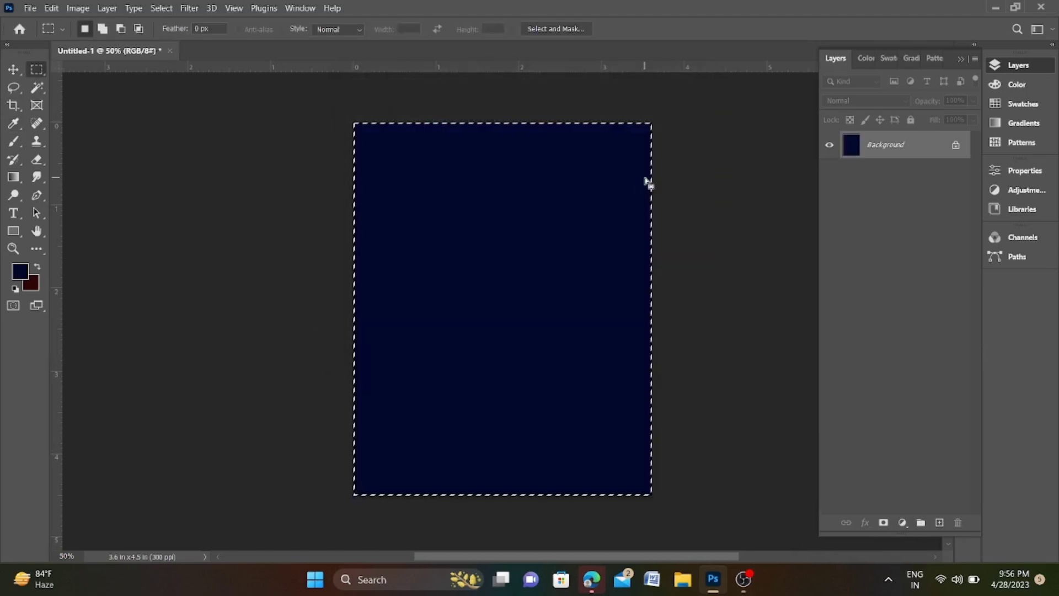
{"action": "key", "text": "ctrl+d"}
On a new Layer 1, pen-trace a closed wavy outline around the top-left corner and make it a selection.
{"action": "left_click", "coordinate": [941, 524]}
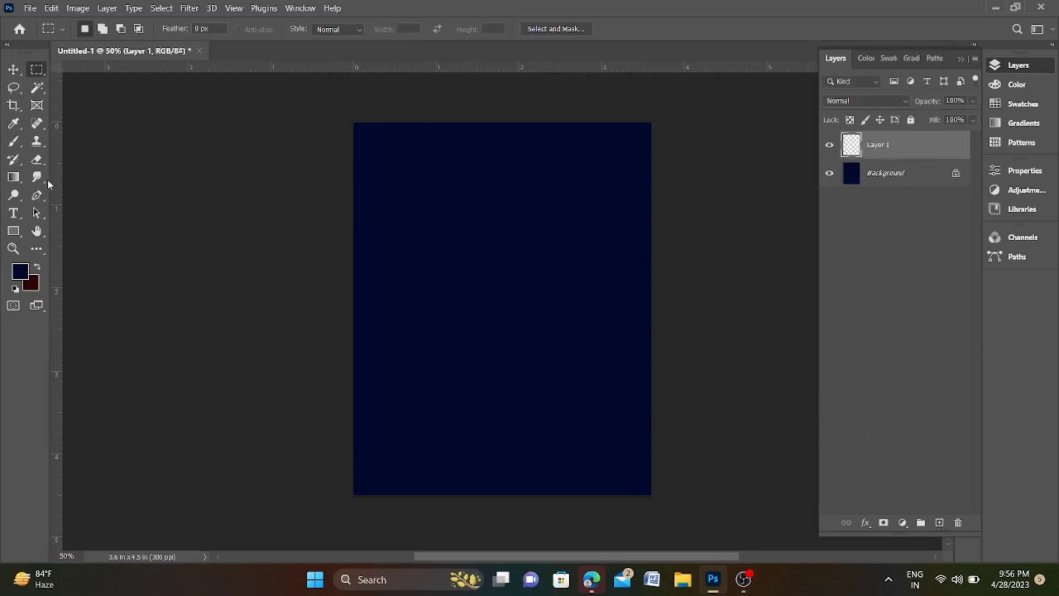
{"action": "left_click", "coordinate": [37, 196]}
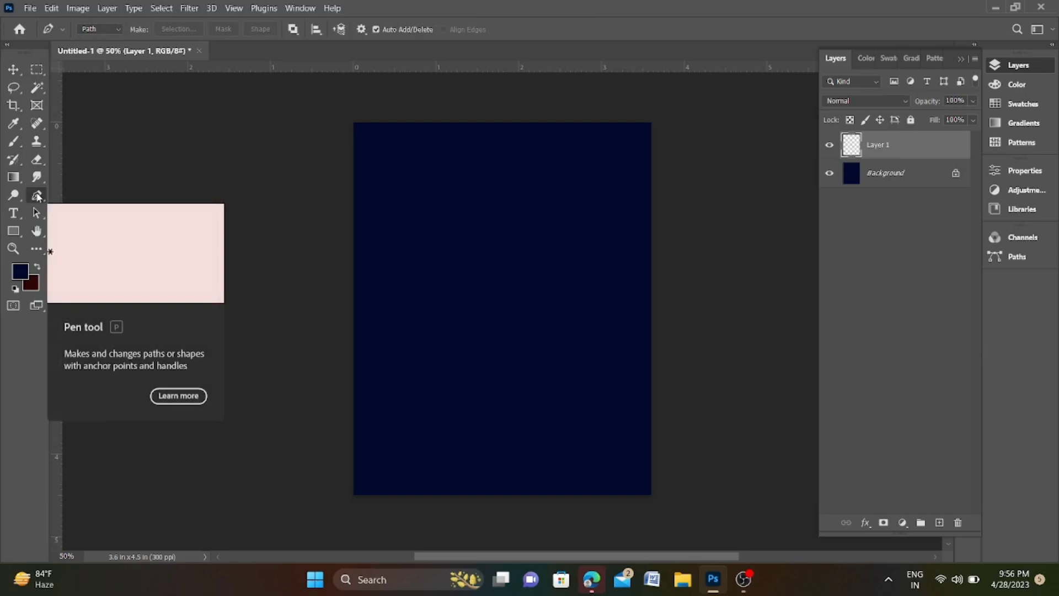
{"action": "left_click", "coordinate": [353, 192]}
{"action": "mouse_move", "coordinate": [371, 165]}
{"action": "left_mouse_down"}
{"action": "mouse_move", "coordinate": [441, 143]}
{"action": "mouse_move", "coordinate": [454, 101]}
{"action": "mouse_move", "coordinate": [475, 90]}
{"action": "left_mouse_up"}
{"action": "scroll", "coordinate": [389, 151], "scroll_direction": "up", "scroll_amount": 3}
{"action": "left_click", "coordinate": [348, 85]}
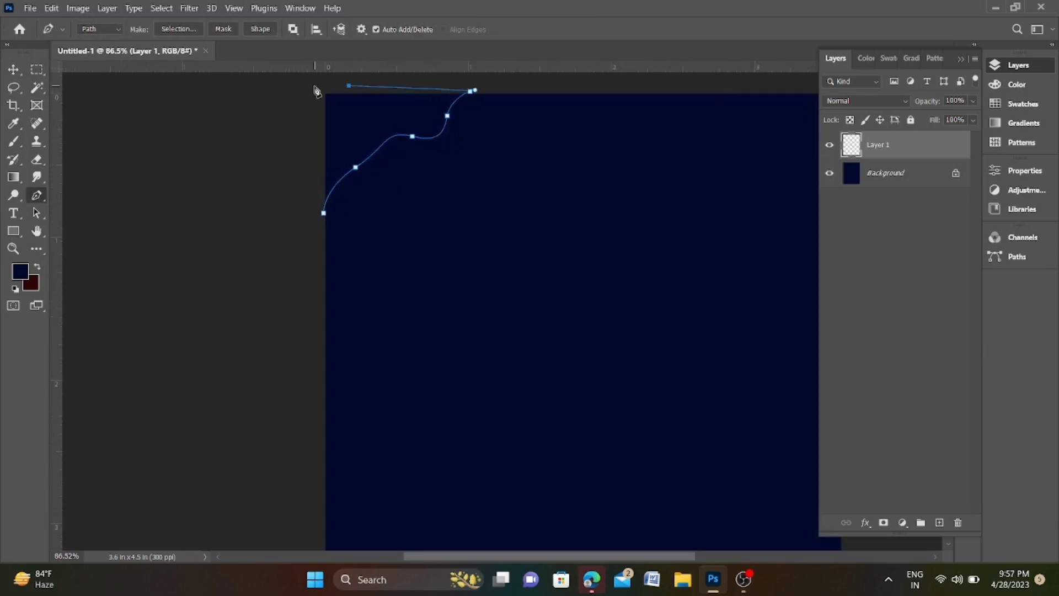
{"action": "left_click", "coordinate": [320, 210]}
{"action": "key", "text": "ctrl+Return"}
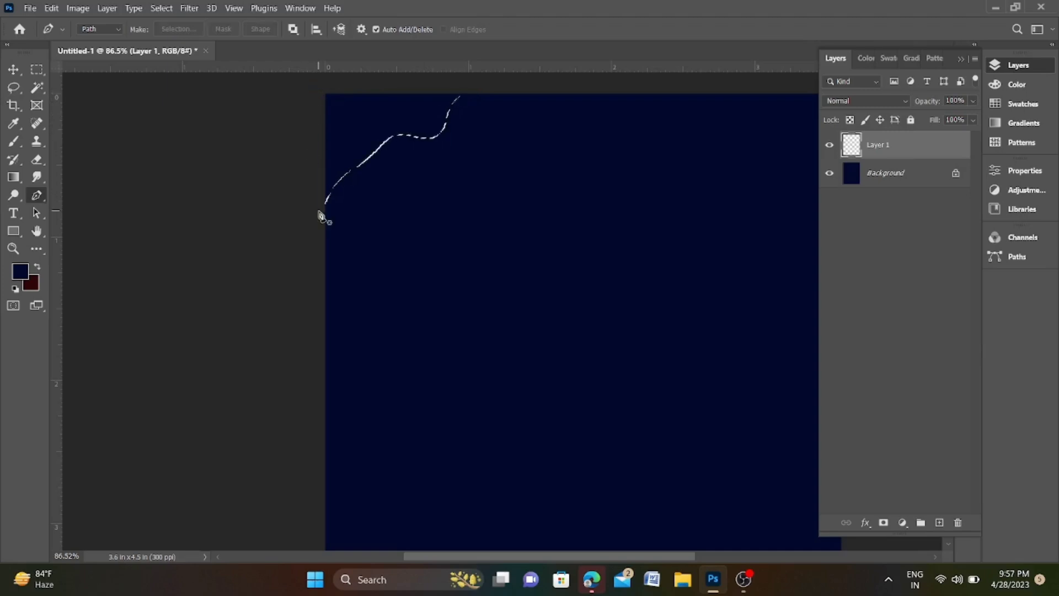
Fill the corner selection with bright yellow and deselect.
{"action": "left_click", "coordinate": [20, 270]}
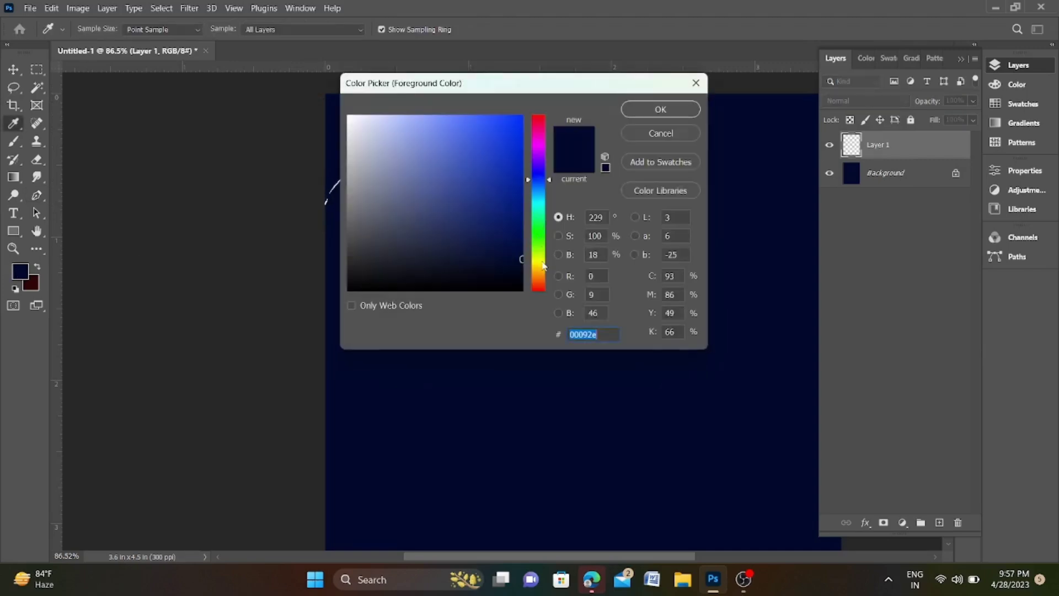
{"action": "left_click", "coordinate": [543, 262]}
{"action": "left_click_drag", "start_coordinate": [498, 173], "coordinate": [522, 116]}
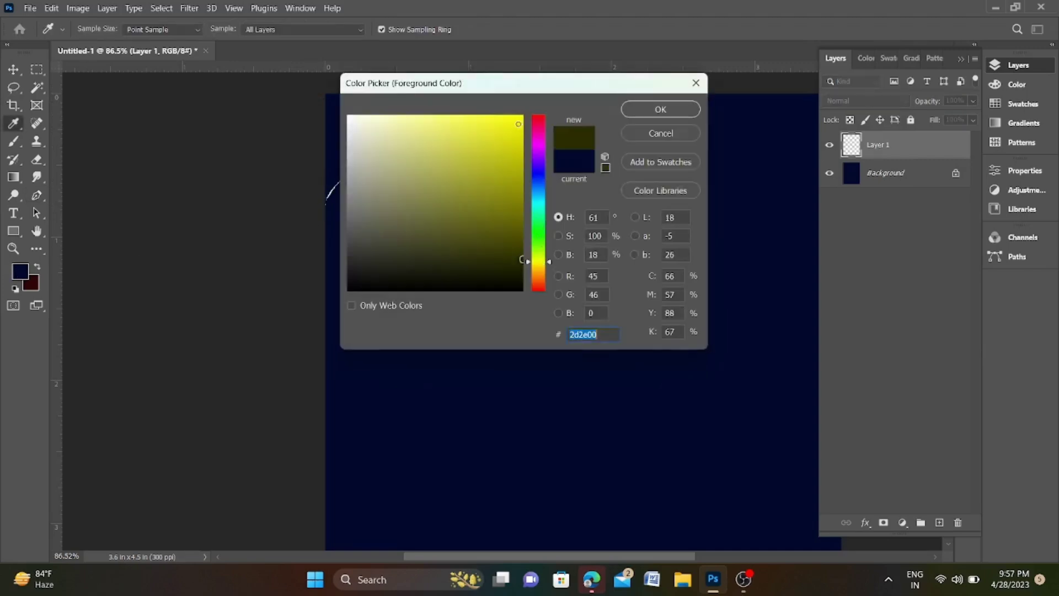
{"action": "left_click", "coordinate": [654, 110]}
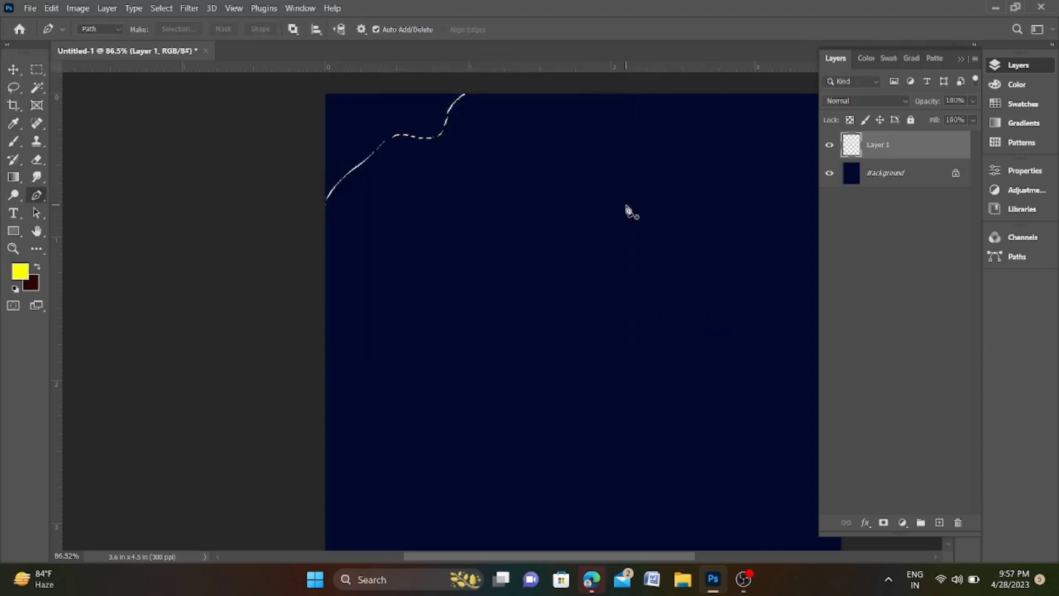
{"action": "key", "text": "alt+BackSpace"}
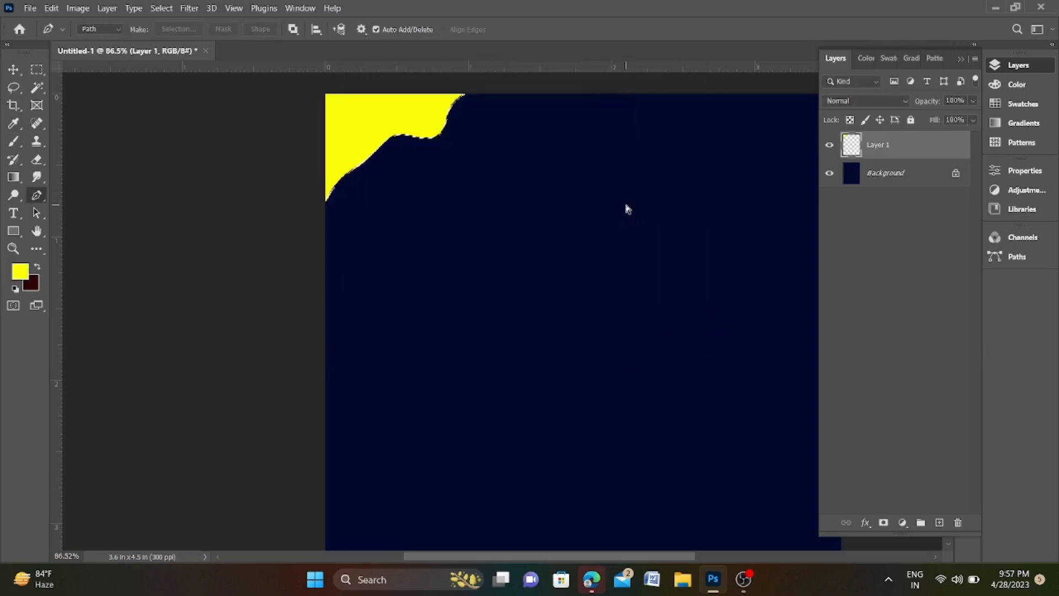
{"action": "key", "text": "ctrl+d"}
Place a path point at the bottom edge, then switch to Background and back to Layer 1.
{"action": "scroll", "coordinate": [408, 187], "scroll_direction": "down", "scroll_amount": 3}
{"action": "scroll", "coordinate": [421, 232], "scroll_direction": "down", "scroll_amount": 2}
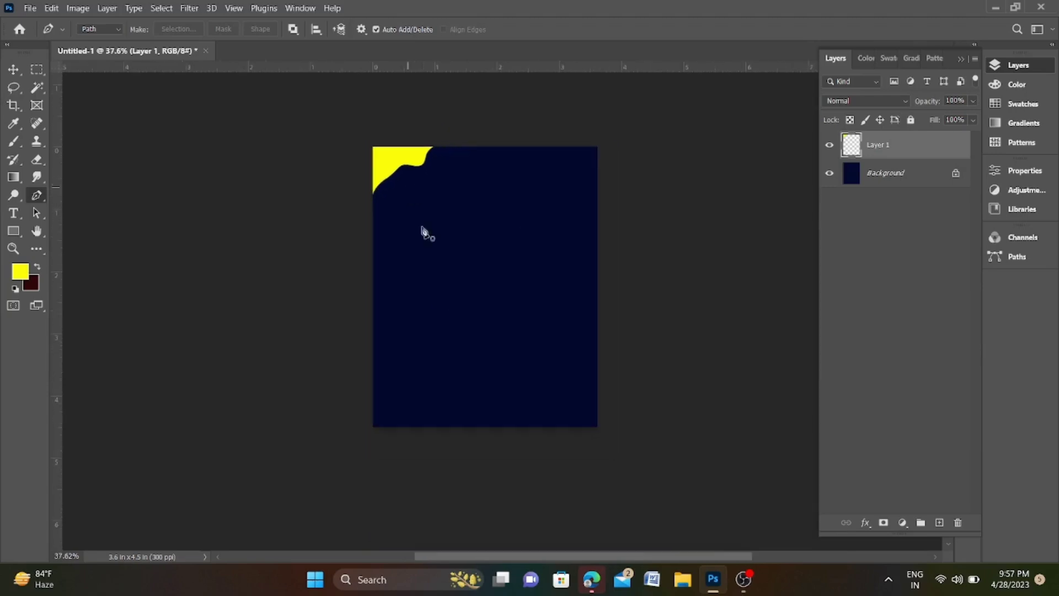
{"action": "scroll", "coordinate": [550, 473], "scroll_direction": "up", "scroll_amount": 3}
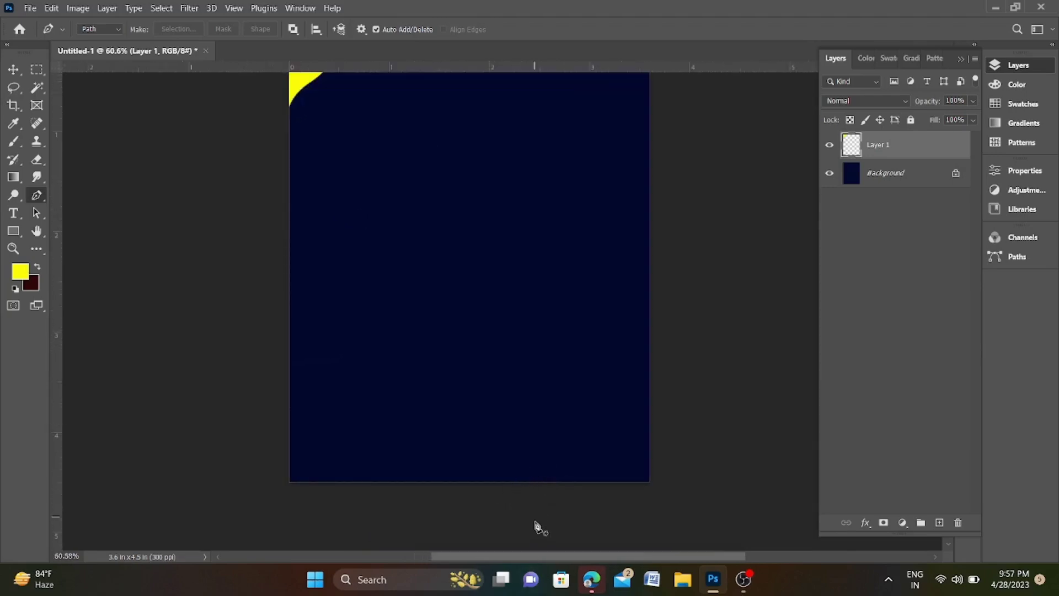
{"action": "left_click", "coordinate": [547, 484]}
{"action": "scroll", "coordinate": [545, 455], "scroll_direction": "down", "scroll_amount": 2}
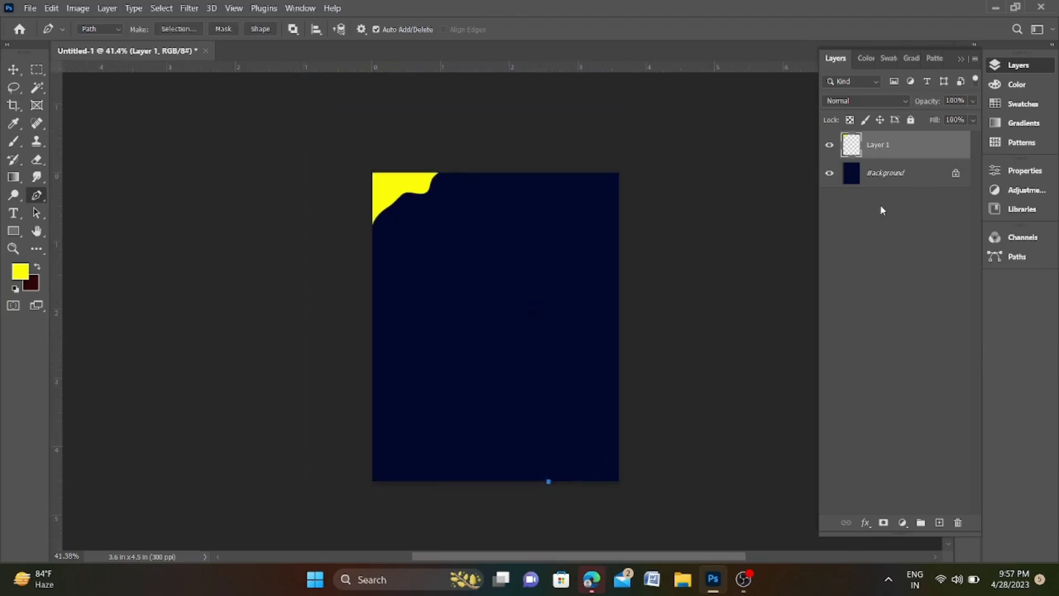
{"action": "left_click", "coordinate": [907, 174]}
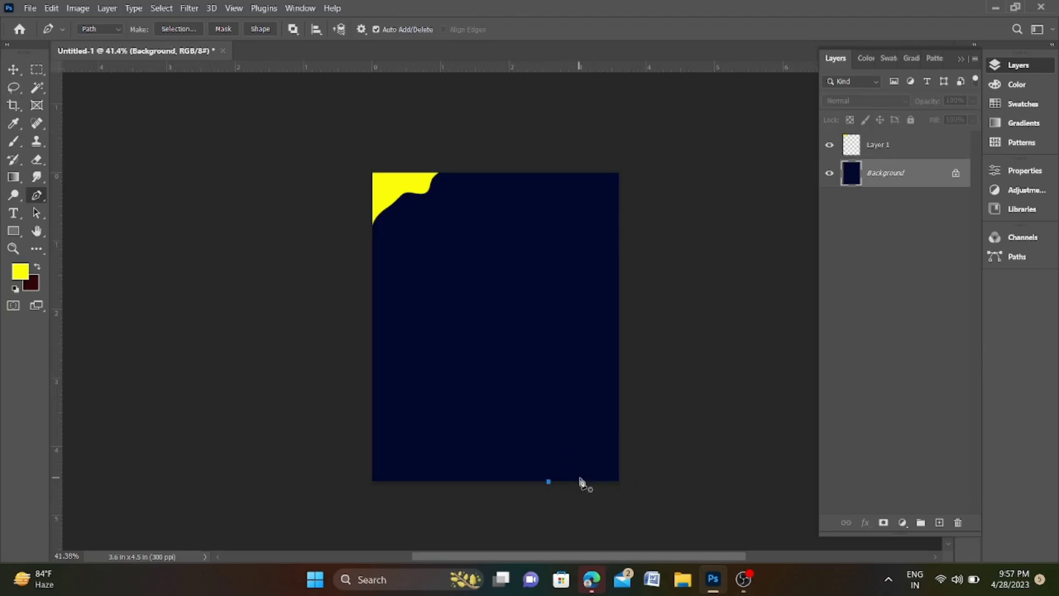
{"action": "left_click", "coordinate": [915, 151]}
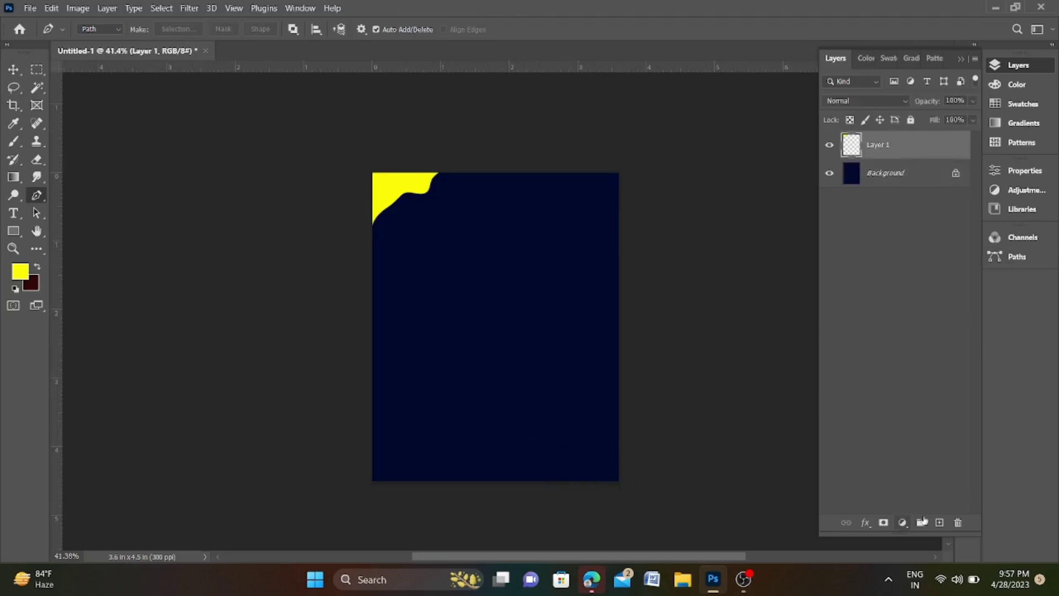
On new Layer 2, pen-trace the stripe's wavy upper edge from the left toward the top-right corner.
{"action": "left_click", "coordinate": [940, 522]}
{"action": "scroll", "coordinate": [444, 373], "scroll_direction": "up", "scroll_amount": 2}
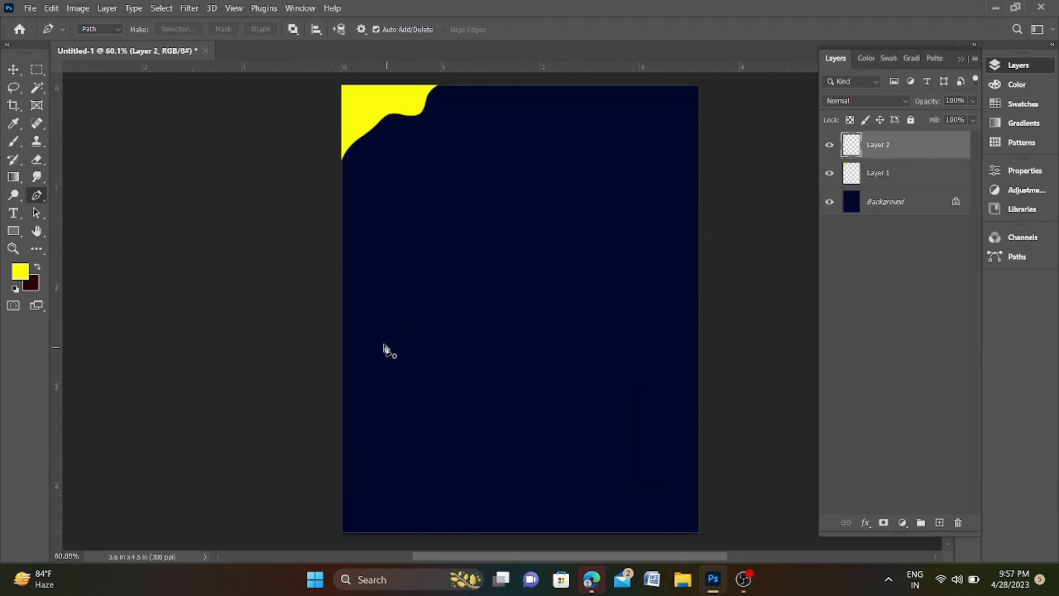
{"action": "left_click", "coordinate": [326, 336]}
{"action": "left_click", "coordinate": [366, 321]}
{"action": "left_click", "coordinate": [398, 309]}
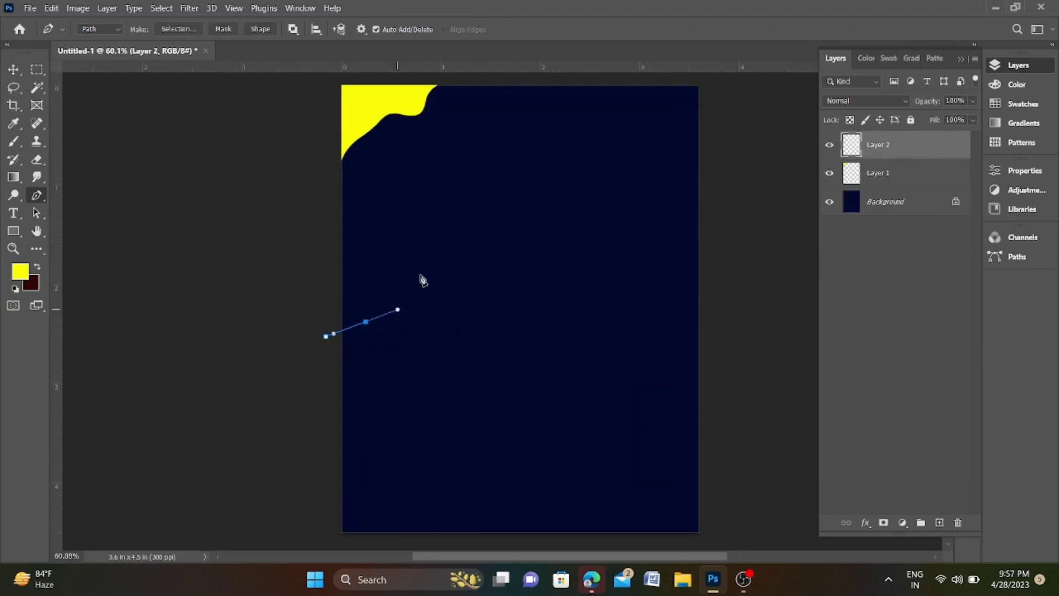
{"action": "left_click", "coordinate": [422, 272]}
{"action": "left_click", "coordinate": [436, 244]}
{"action": "mouse_move", "coordinate": [451, 261]}
{"action": "left_mouse_down"}
{"action": "mouse_move", "coordinate": [478, 272]}
{"action": "mouse_move", "coordinate": [503, 229]}
{"action": "mouse_move", "coordinate": [553, 213]}
{"action": "left_mouse_up"}
{"action": "mouse_move", "coordinate": [571, 177]}
{"action": "left_mouse_down"}
{"action": "mouse_move", "coordinate": [631, 146]}
{"action": "mouse_move", "coordinate": [671, 99]}
{"action": "mouse_move", "coordinate": [703, 82]}
{"action": "left_mouse_up"}
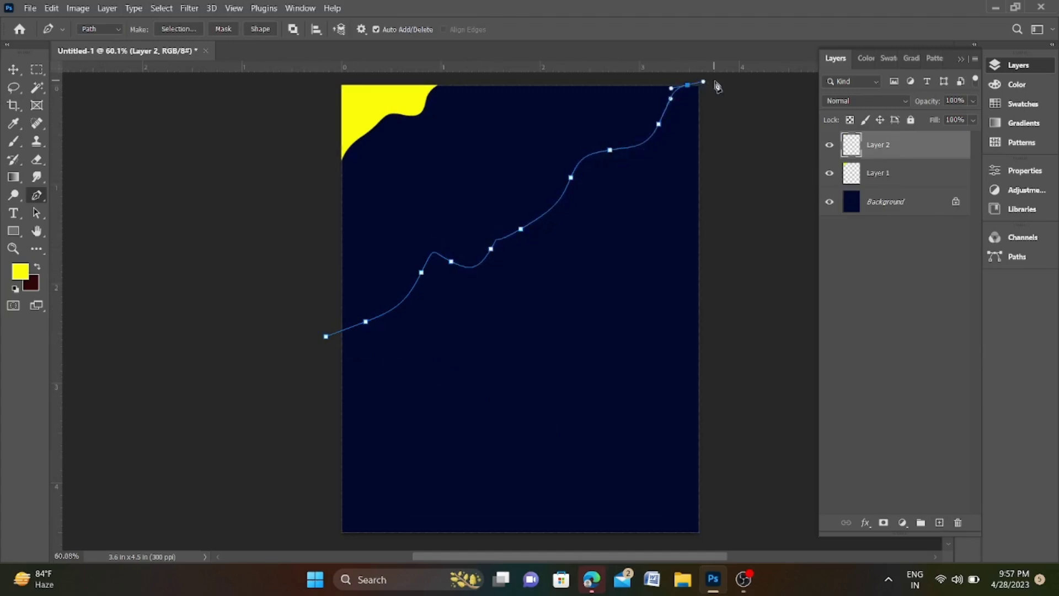
Trace the stripe's lower edge back to the left, then fill it yellow and deselect.
{"action": "left_click", "coordinate": [708, 150]}
{"action": "left_click_drag", "start_coordinate": [668, 166], "coordinate": [594, 194]}
{"action": "left_click", "coordinate": [576, 219]}
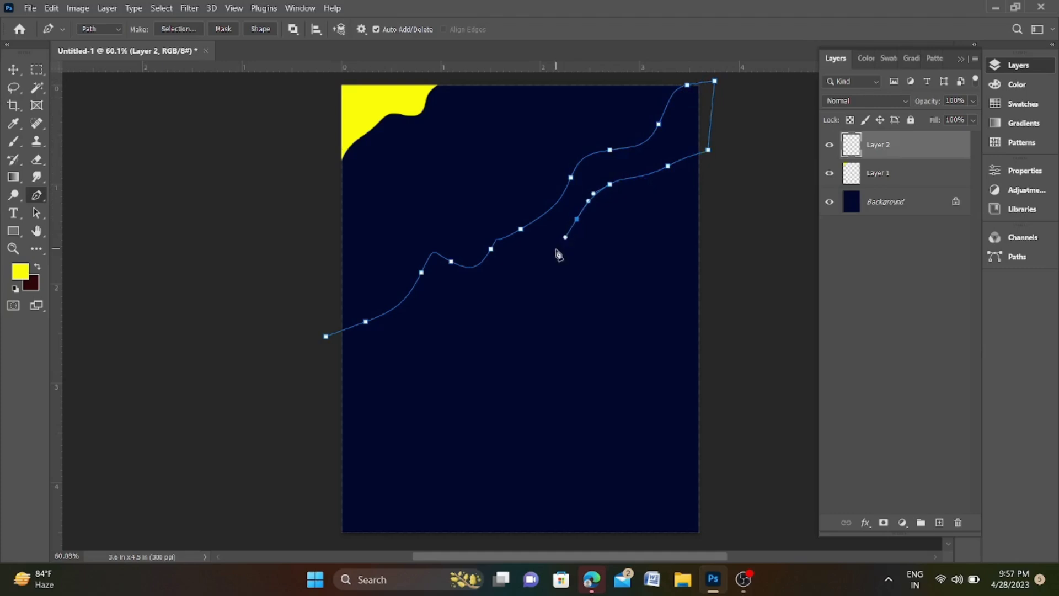
{"action": "mouse_move", "coordinate": [531, 261]}
{"action": "left_mouse_down"}
{"action": "mouse_move", "coordinate": [386, 339]}
{"action": "mouse_move", "coordinate": [313, 364]}
{"action": "left_mouse_up"}
{"action": "left_click", "coordinate": [504, 265]}
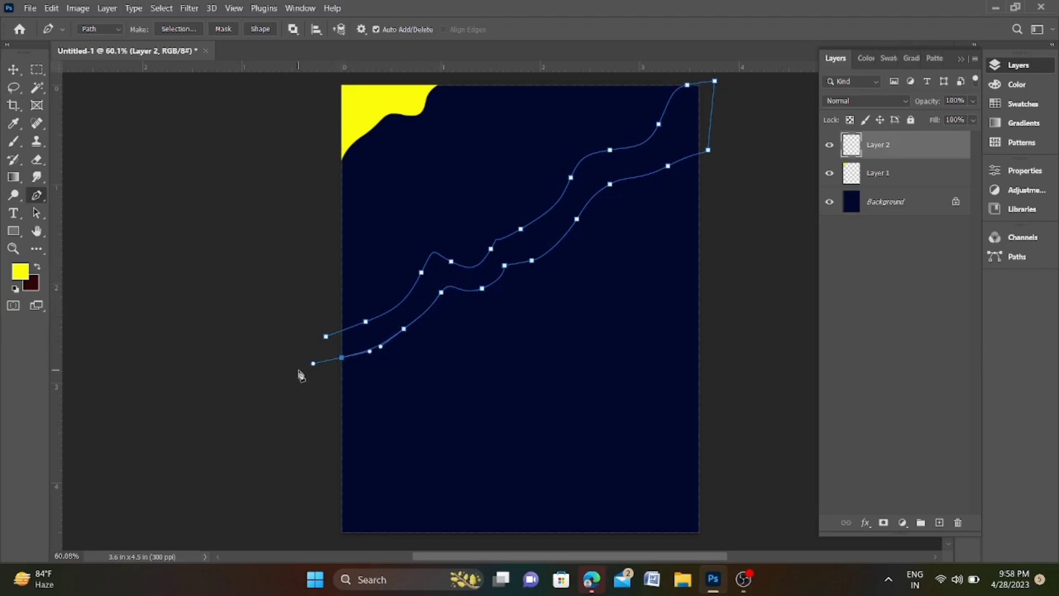
{"action": "key", "text": "ctrl+Return"}
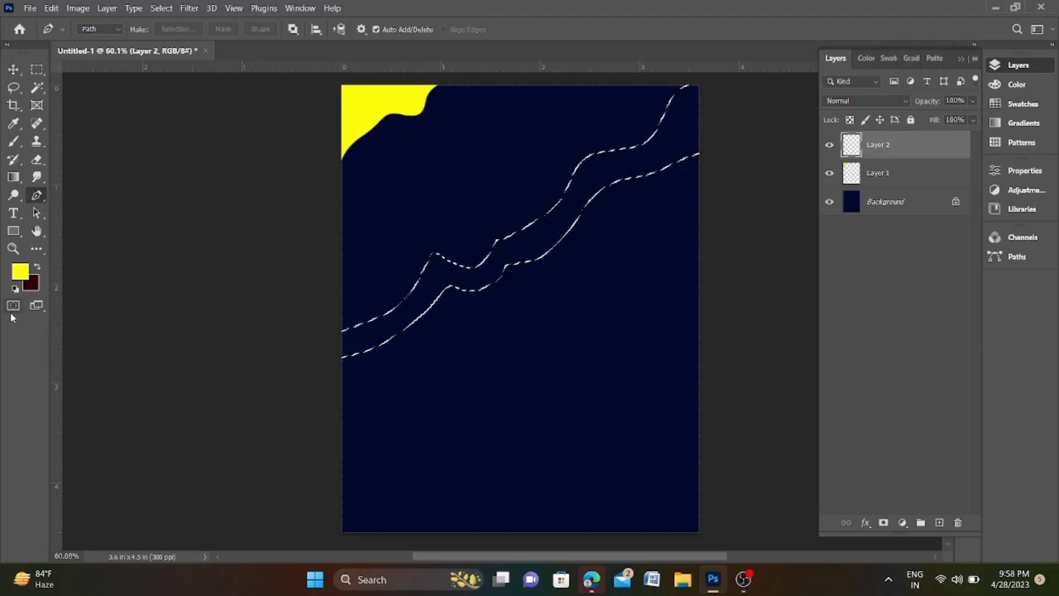
{"action": "key", "text": "alt+BackSpace"}
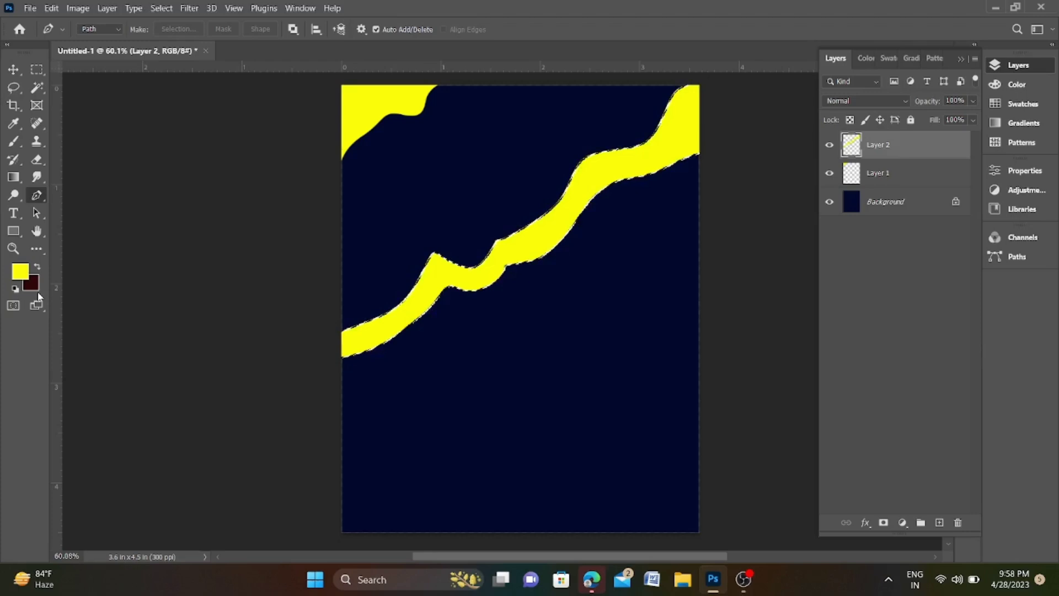
{"action": "key", "text": "ctrl+d"}
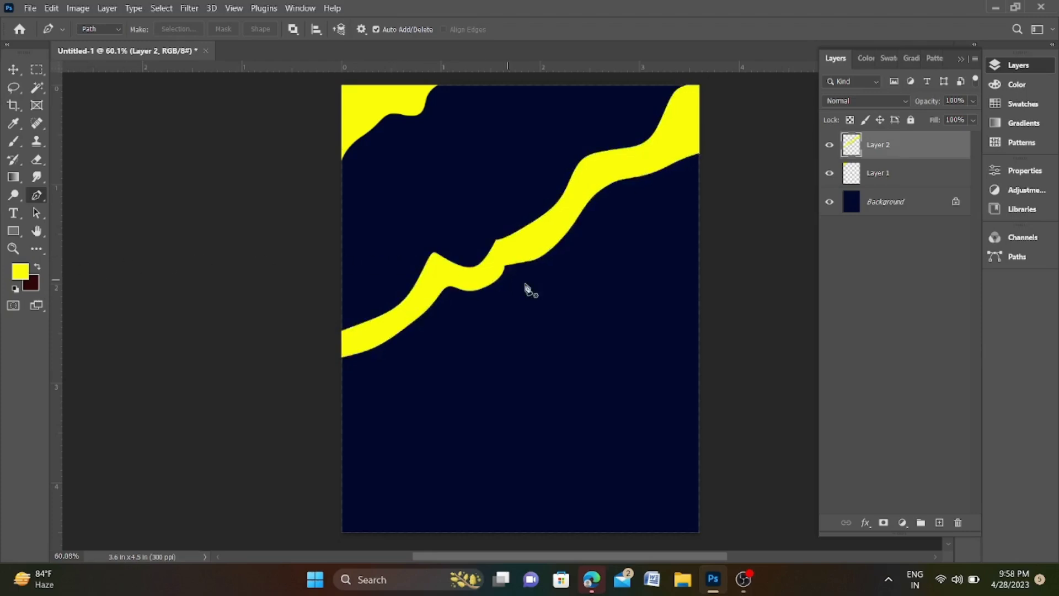
Place a stray point on the stripe's edge and undo it.
{"action": "scroll", "coordinate": [521, 291], "scroll_direction": "up", "scroll_amount": 3}
{"action": "scroll", "coordinate": [497, 270], "scroll_direction": "up", "scroll_amount": 3}
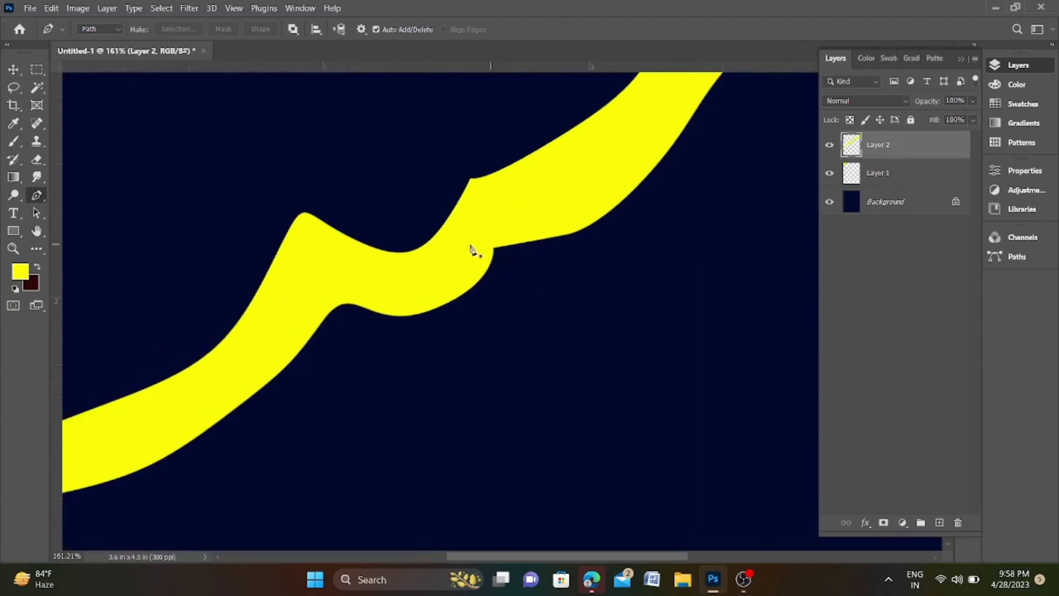
{"action": "left_click", "coordinate": [447, 224]}
{"action": "key", "text": "ctrl+z"}
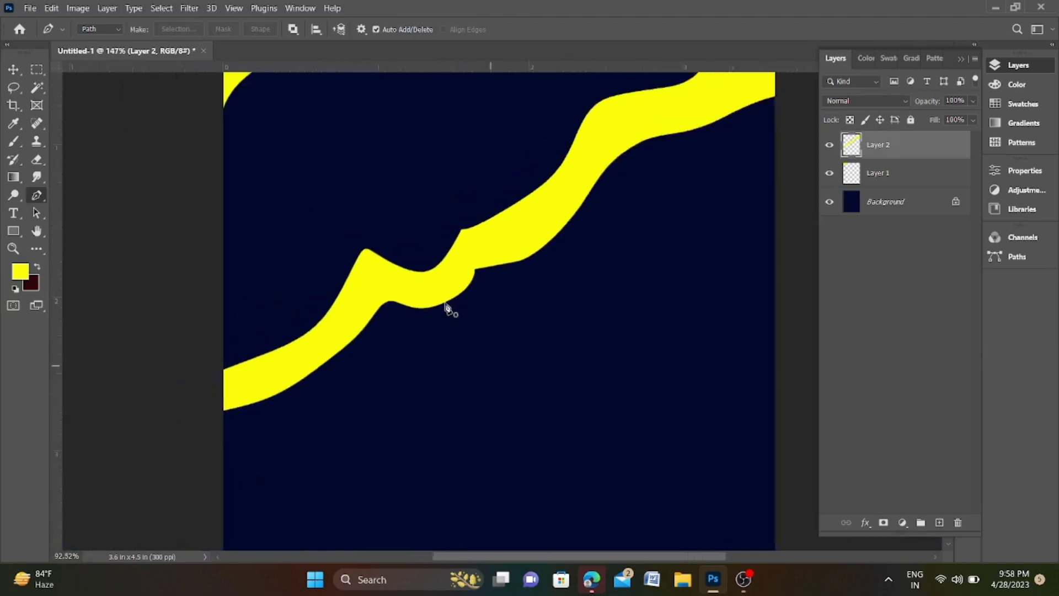
{"action": "scroll", "coordinate": [449, 308], "scroll_direction": "down", "scroll_amount": 2}
{"action": "scroll", "coordinate": [436, 324], "scroll_direction": "down", "scroll_amount": 2}
Pen-trace a closed wavy outline from the bottom-left up past the right edge.
{"action": "left_click", "coordinate": [295, 488]}
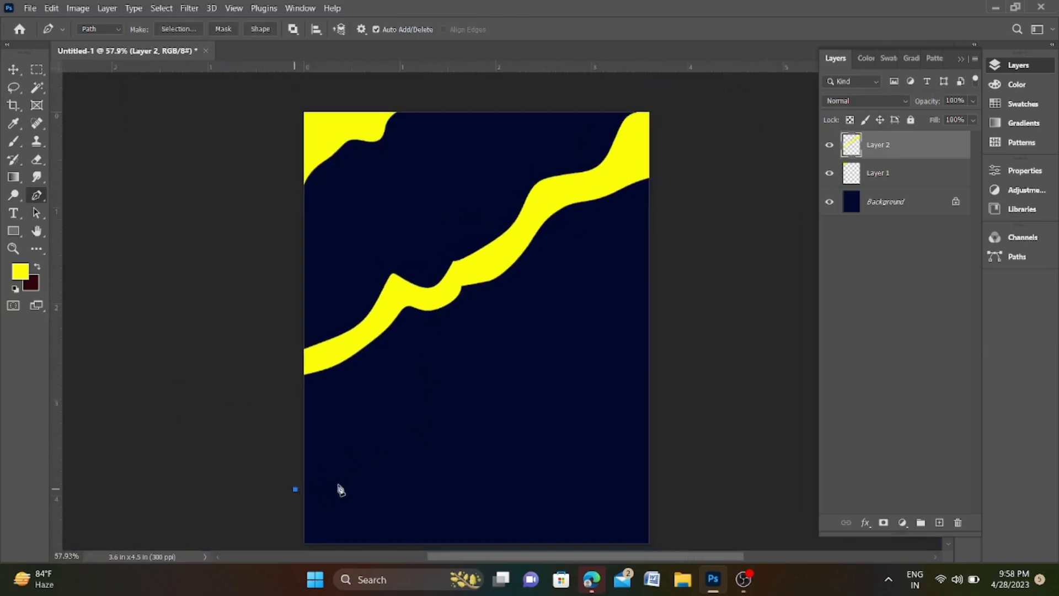
{"action": "left_click_drag", "start_coordinate": [386, 484], "coordinate": [435, 437]}
{"action": "mouse_move", "coordinate": [476, 380]}
{"action": "left_mouse_down"}
{"action": "mouse_move", "coordinate": [504, 365]}
{"action": "mouse_move", "coordinate": [589, 353]}
{"action": "left_mouse_up"}
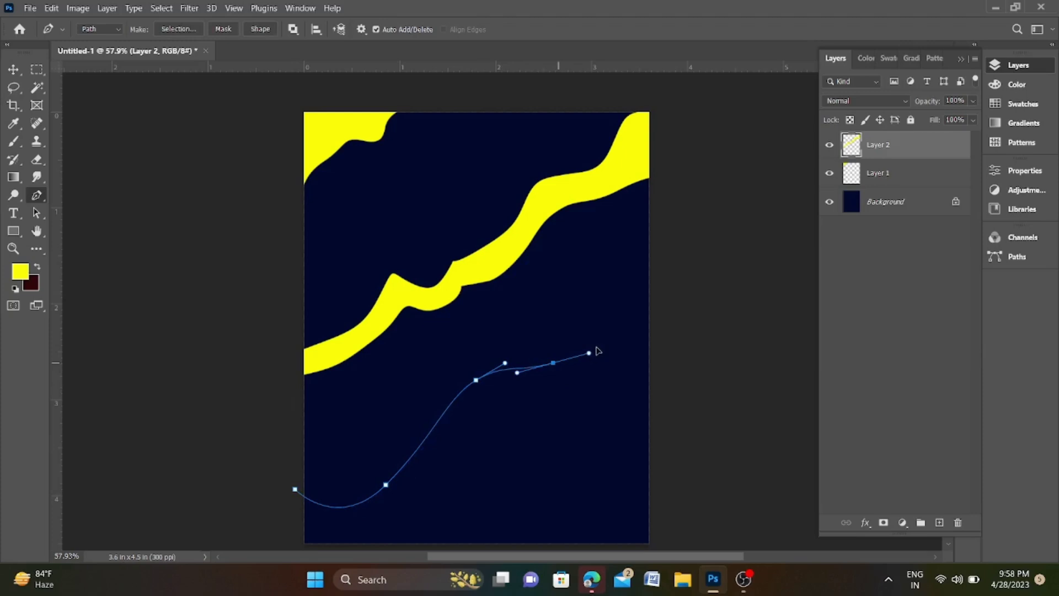
{"action": "mouse_move", "coordinate": [621, 302]}
{"action": "left_mouse_down"}
{"action": "mouse_move", "coordinate": [640, 250]}
{"action": "mouse_move", "coordinate": [690, 228]}
{"action": "left_mouse_up"}
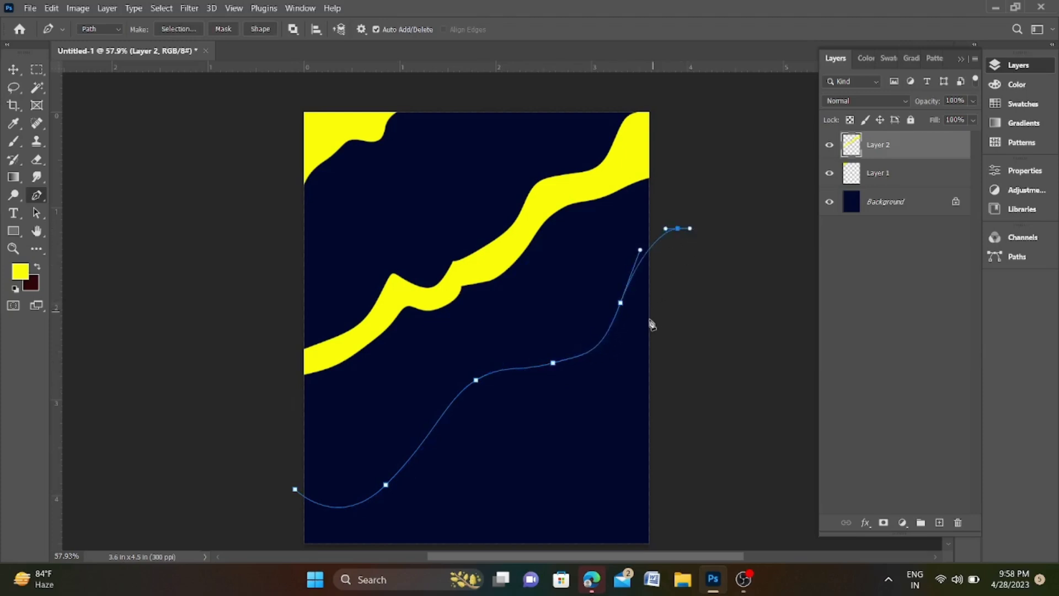
{"action": "left_click", "coordinate": [660, 343]}
{"action": "left_click_drag", "start_coordinate": [635, 330], "coordinate": [629, 347]}
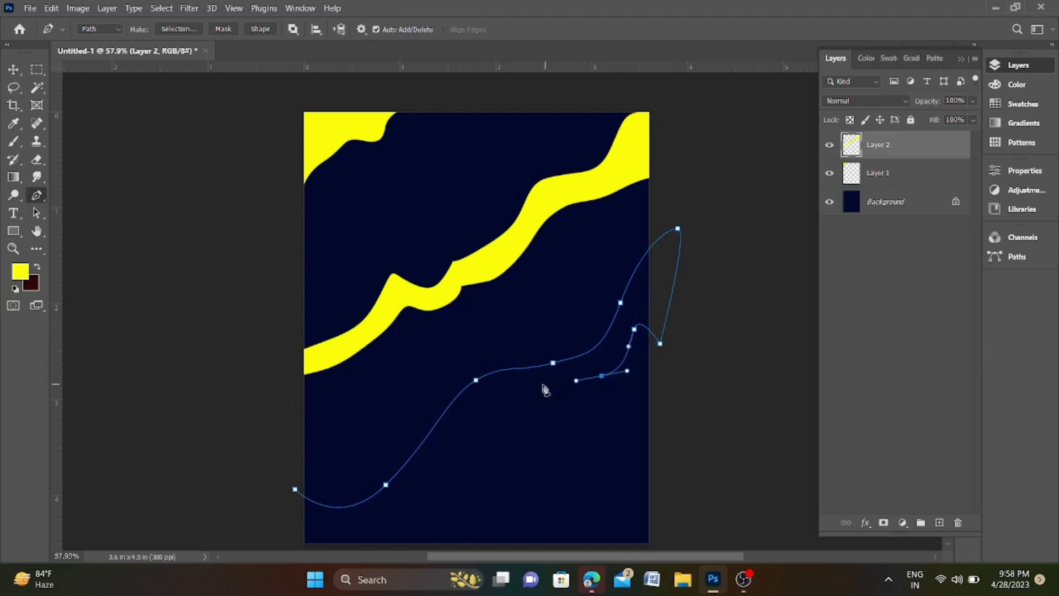
{"action": "mouse_move", "coordinate": [532, 385]}
{"action": "left_mouse_down"}
{"action": "mouse_move", "coordinate": [509, 384]}
{"action": "mouse_move", "coordinate": [453, 433]}
{"action": "left_mouse_up"}
{"action": "mouse_move", "coordinate": [417, 482]}
{"action": "left_mouse_down"}
{"action": "mouse_move", "coordinate": [381, 521]}
{"action": "mouse_move", "coordinate": [312, 536]}
{"action": "left_mouse_up"}
{"action": "left_click", "coordinate": [287, 523]}
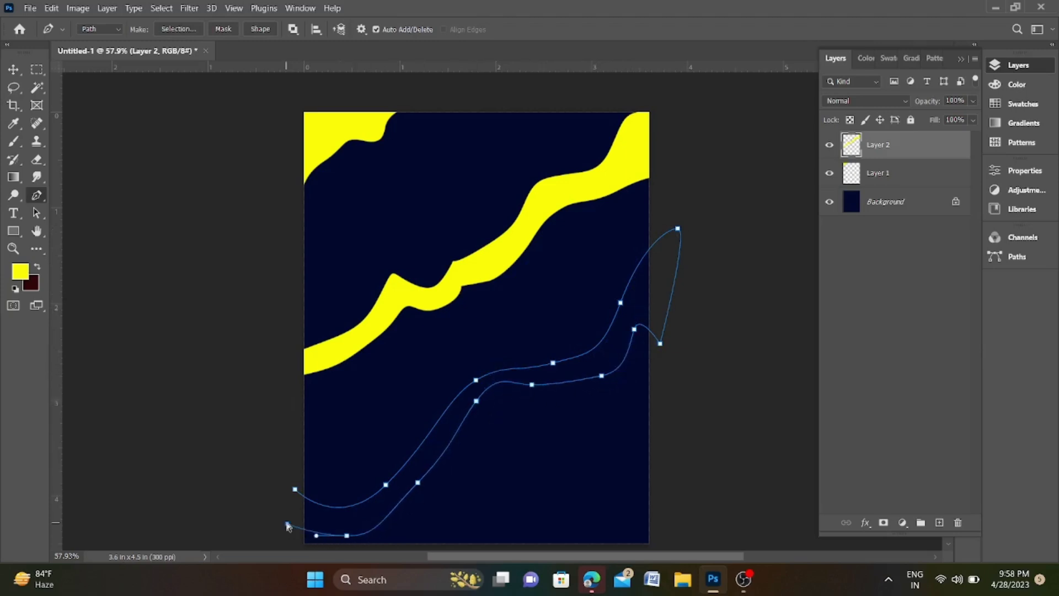
Turn the outline into a selection, fill it yellow and deselect.
{"action": "key", "text": "ctrl+Return"}
{"action": "key", "text": "alt+BackSpace"}
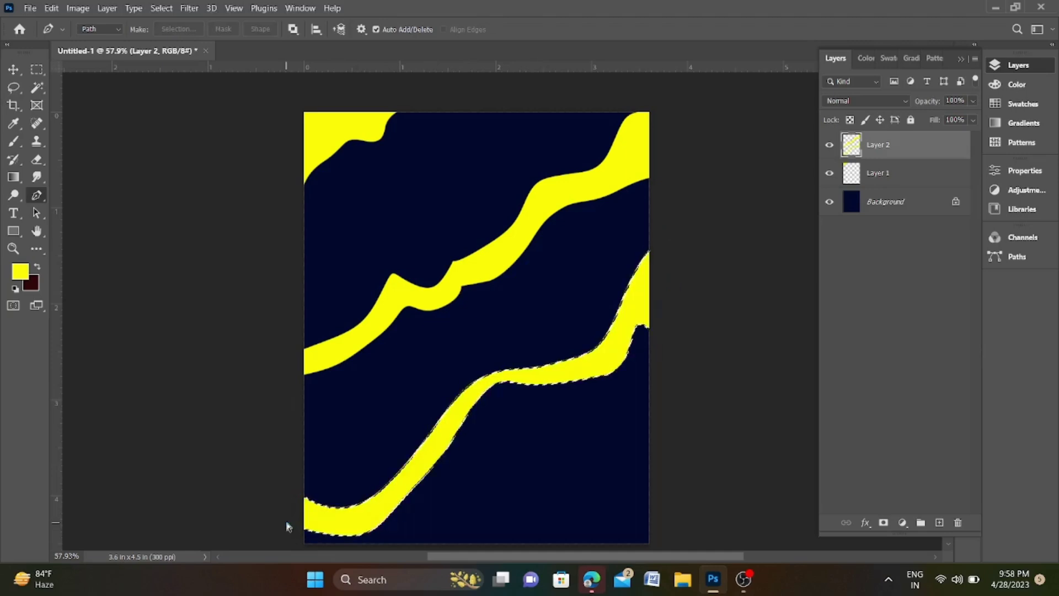
{"action": "key", "text": "ctrl+d"}
{"action": "scroll", "coordinate": [284, 504], "scroll_direction": "down", "scroll_amount": 3}
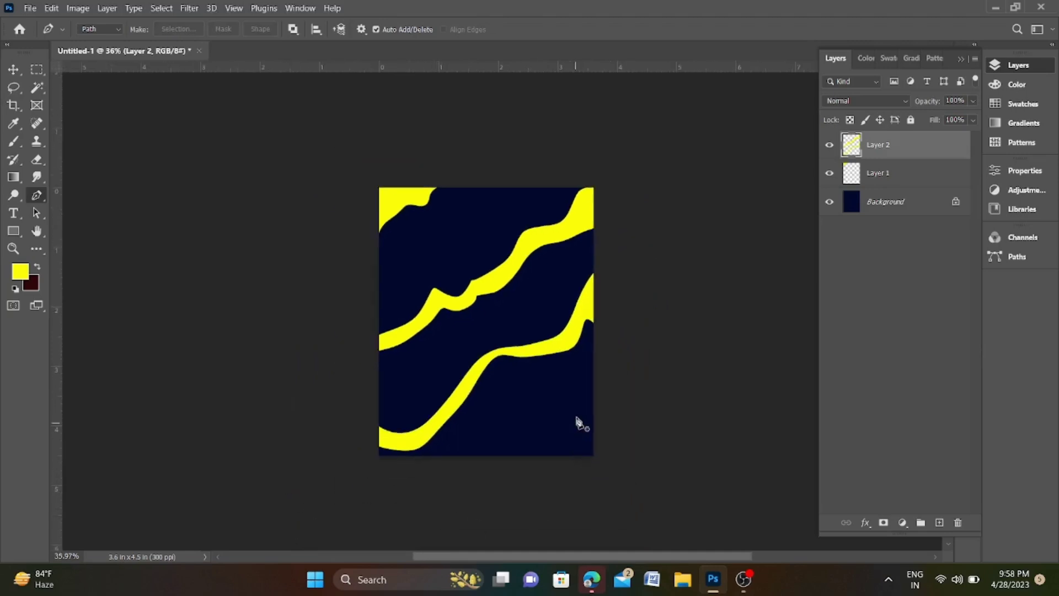
{"action": "scroll", "coordinate": [576, 422], "scroll_direction": "up", "scroll_amount": 2}
{"action": "scroll", "coordinate": [574, 426], "scroll_direction": "up", "scroll_amount": 2}
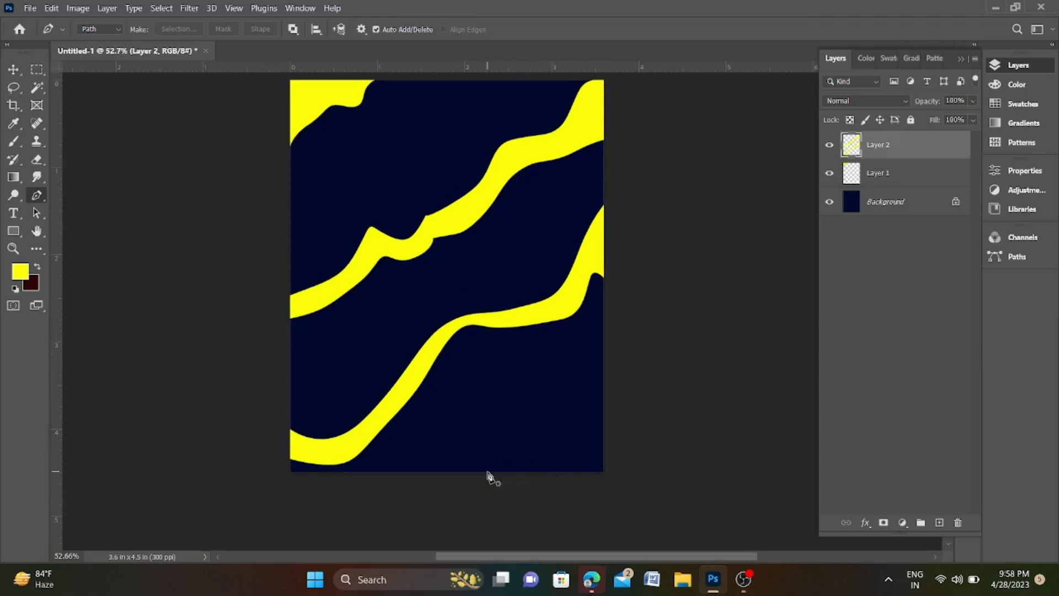
Pen-trace a closed wave outline rising from the bottom edge toward the lower-right corner.
{"action": "left_click", "coordinate": [443, 476]}
{"action": "mouse_move", "coordinate": [527, 425]}
{"action": "left_mouse_down"}
{"action": "mouse_move", "coordinate": [552, 399]}
{"action": "mouse_move", "coordinate": [602, 381]}
{"action": "left_mouse_up"}
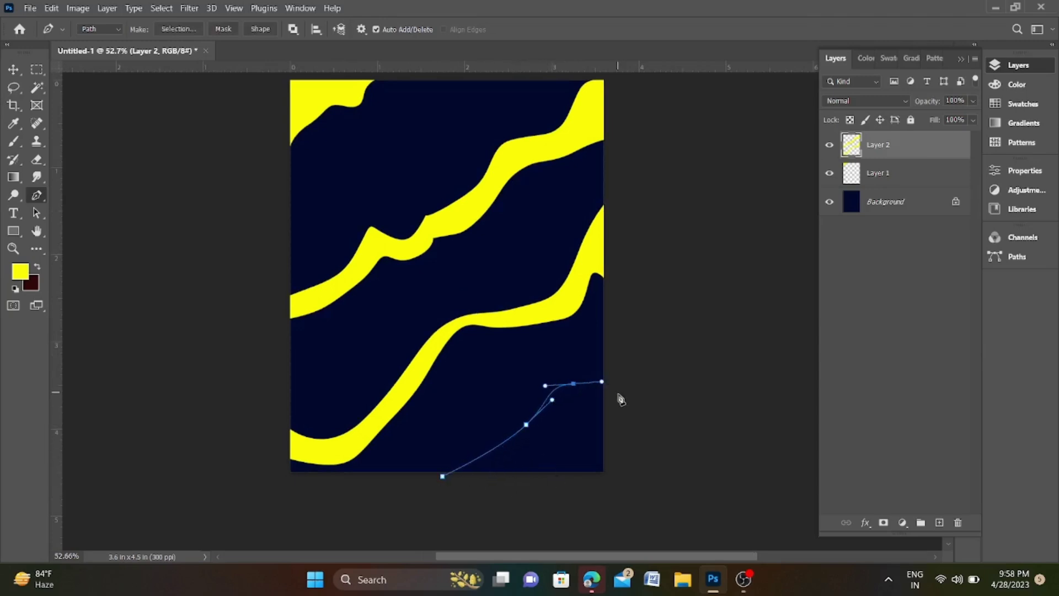
{"action": "key", "text": "ctrl+z"}
{"action": "key", "text": "ctrl+z"}
{"action": "mouse_move", "coordinate": [453, 457]}
{"action": "left_mouse_down"}
{"action": "mouse_move", "coordinate": [465, 447]}
{"action": "mouse_move", "coordinate": [539, 457]}
{"action": "mouse_move", "coordinate": [560, 422]}
{"action": "left_mouse_up"}
{"action": "mouse_move", "coordinate": [568, 385]}
{"action": "left_mouse_down"}
{"action": "mouse_move", "coordinate": [617, 395]}
{"action": "mouse_move", "coordinate": [616, 411]}
{"action": "mouse_move", "coordinate": [577, 409]}
{"action": "mouse_move", "coordinate": [573, 451]}
{"action": "mouse_move", "coordinate": [457, 490]}
{"action": "left_mouse_up"}
{"action": "left_click", "coordinate": [442, 485]}
Fill the wave with yellow, deselect, and make Layer 1 active.
{"action": "key", "text": "ctrl+Return"}
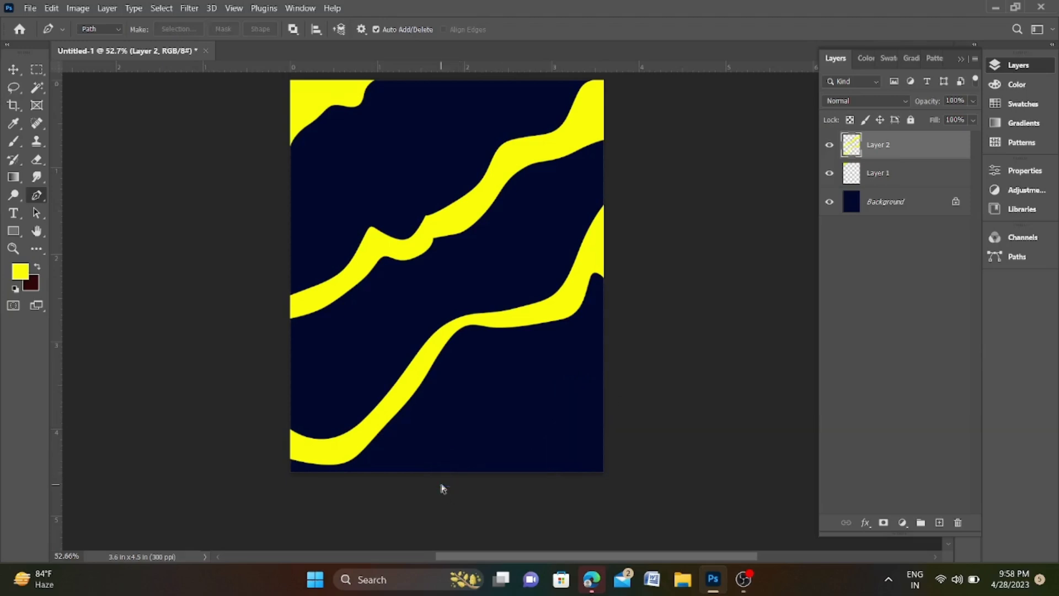
{"action": "key", "text": "alt+BackSpace"}
{"action": "key", "text": "ctrl+d"}
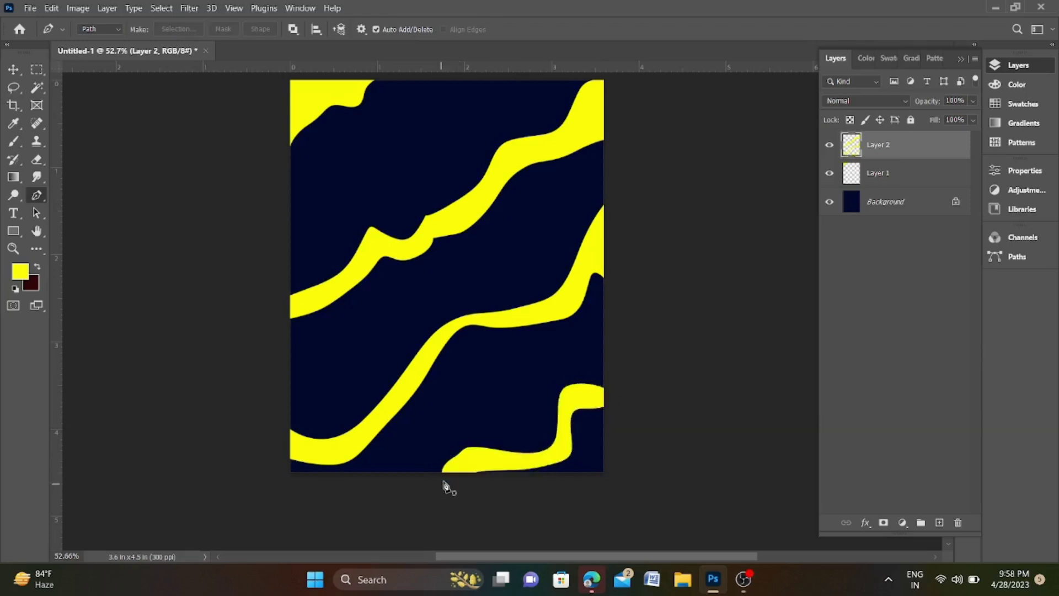
{"action": "left_click", "coordinate": [898, 186]}
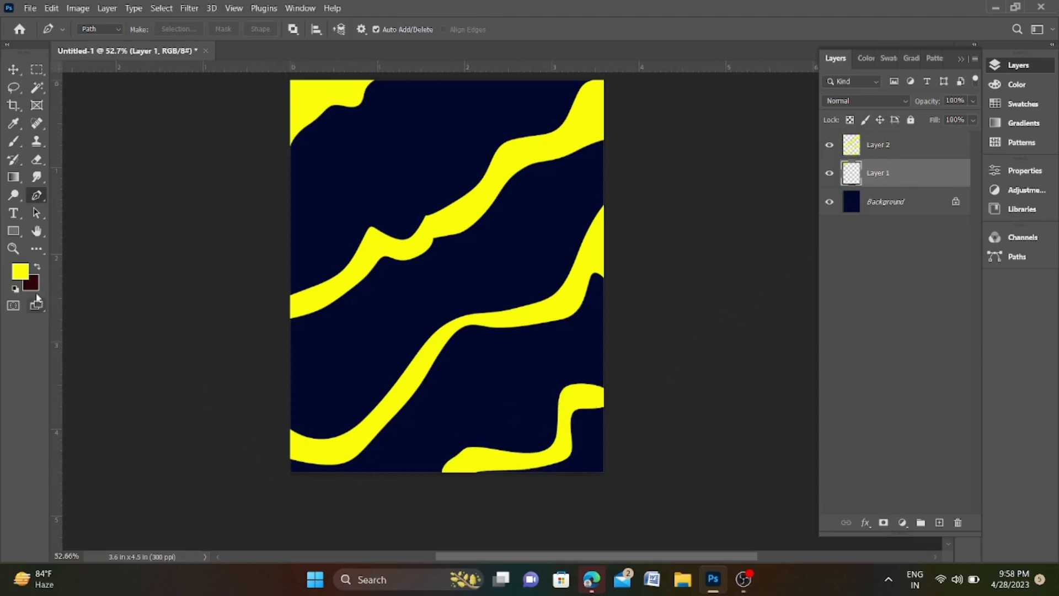
Set the foreground colour to pale yellow fdfeb5.
{"action": "left_click", "coordinate": [22, 276]}
{"action": "left_click", "coordinate": [404, 132]}
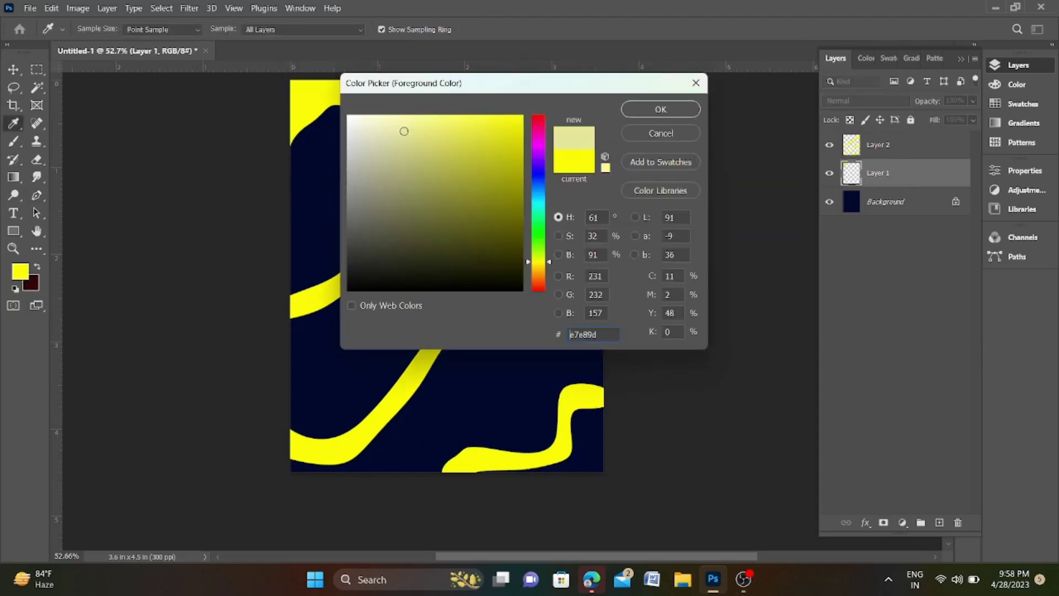
{"action": "left_click_drag", "start_coordinate": [426, 121], "coordinate": [398, 116]}
{"action": "left_click", "coordinate": [660, 109]}
With the Pen tool, start an outline at the bottom-left curving up along the yellow stripe.
{"action": "key", "text": "p"}
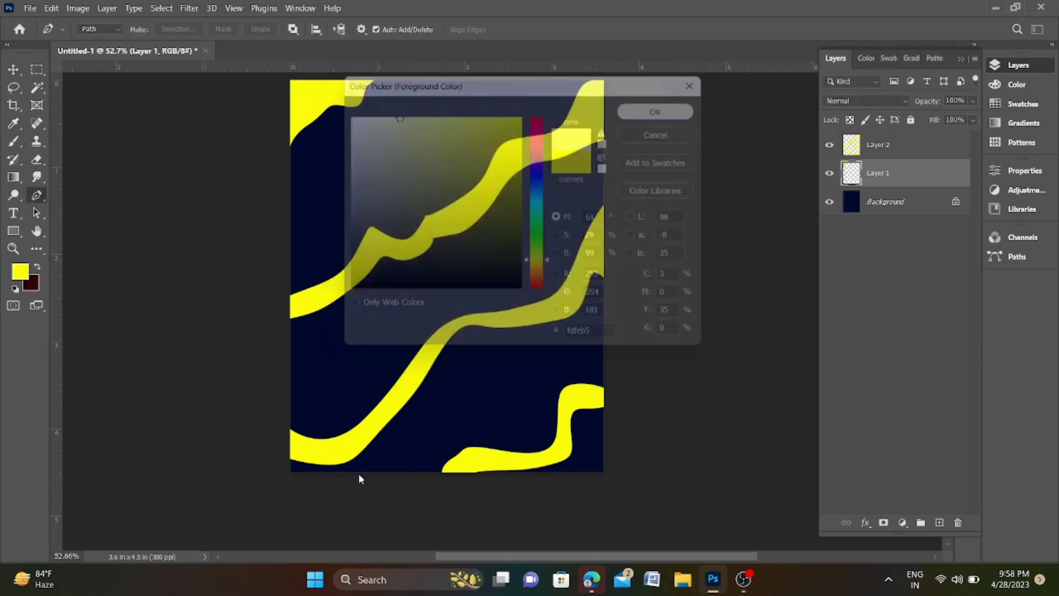
{"action": "left_click", "coordinate": [302, 480]}
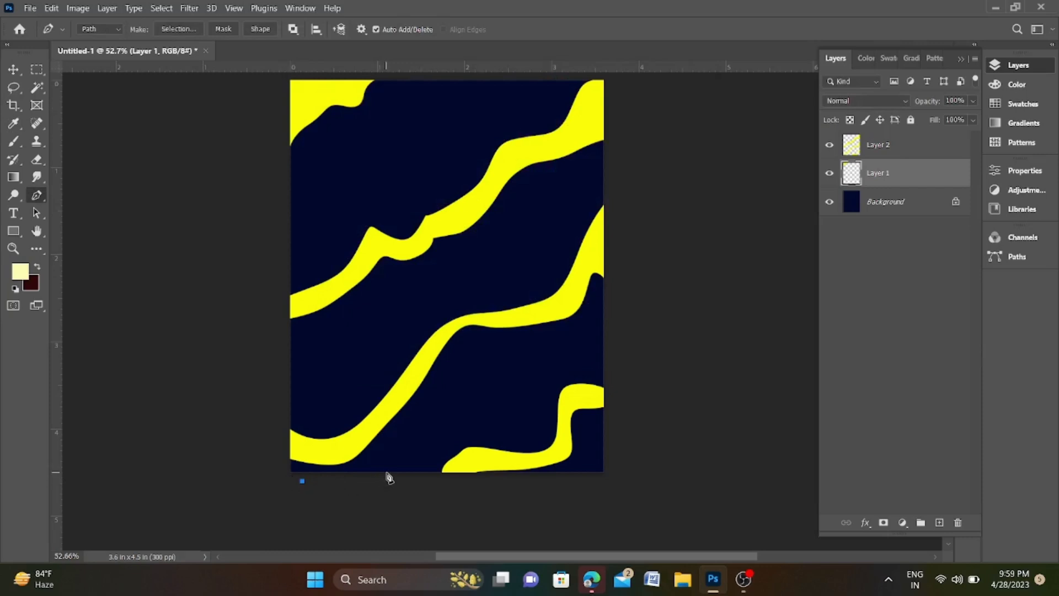
{"action": "left_click_drag", "start_coordinate": [393, 469], "coordinate": [410, 452]}
{"action": "mouse_move", "coordinate": [448, 399]}
{"action": "left_mouse_down"}
{"action": "mouse_move", "coordinate": [460, 376]}
{"action": "mouse_move", "coordinate": [593, 343]}
{"action": "mouse_move", "coordinate": [617, 305]}
{"action": "mouse_move", "coordinate": [616, 264]}
{"action": "left_mouse_up"}
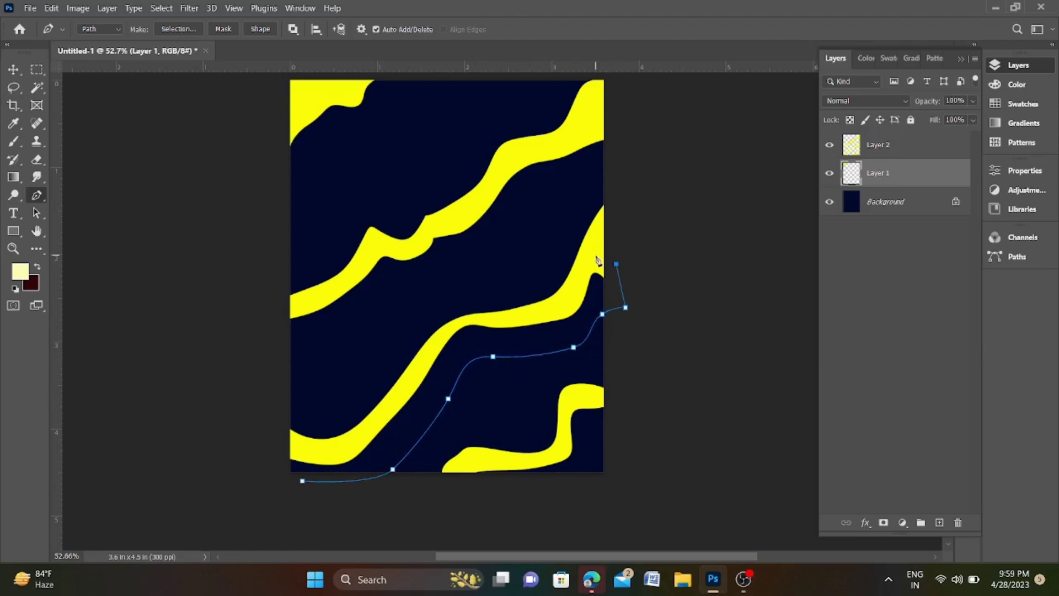
Close the outline along the lower stripe and fill it pale yellow, then deselect.
{"action": "left_click", "coordinate": [571, 278]}
{"action": "left_click", "coordinate": [554, 306]}
{"action": "left_click", "coordinate": [486, 319]}
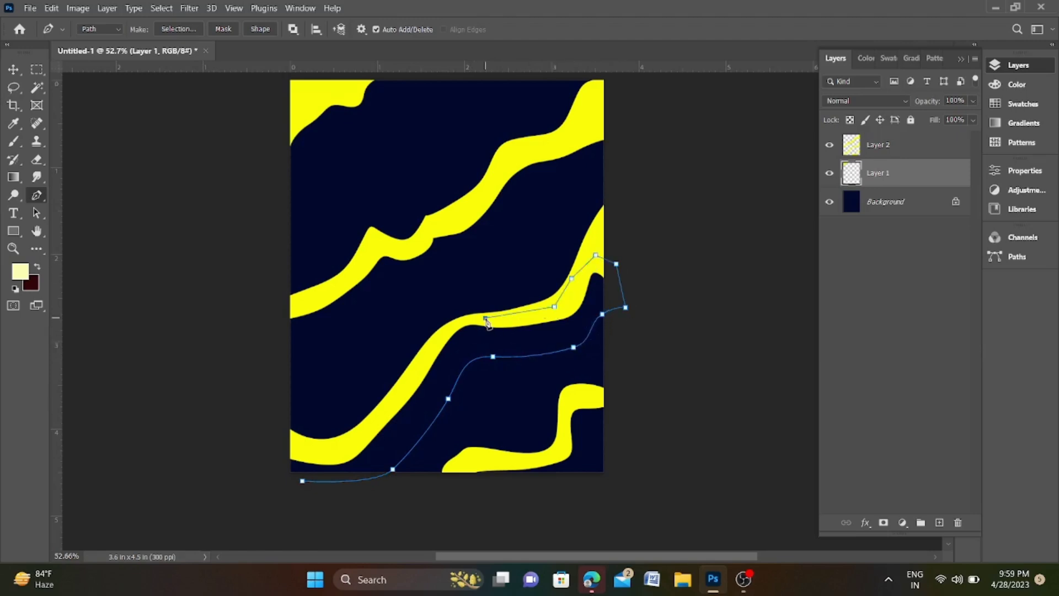
{"action": "left_click", "coordinate": [448, 325]}
{"action": "left_click", "coordinate": [412, 372]}
{"action": "left_click", "coordinate": [366, 431]}
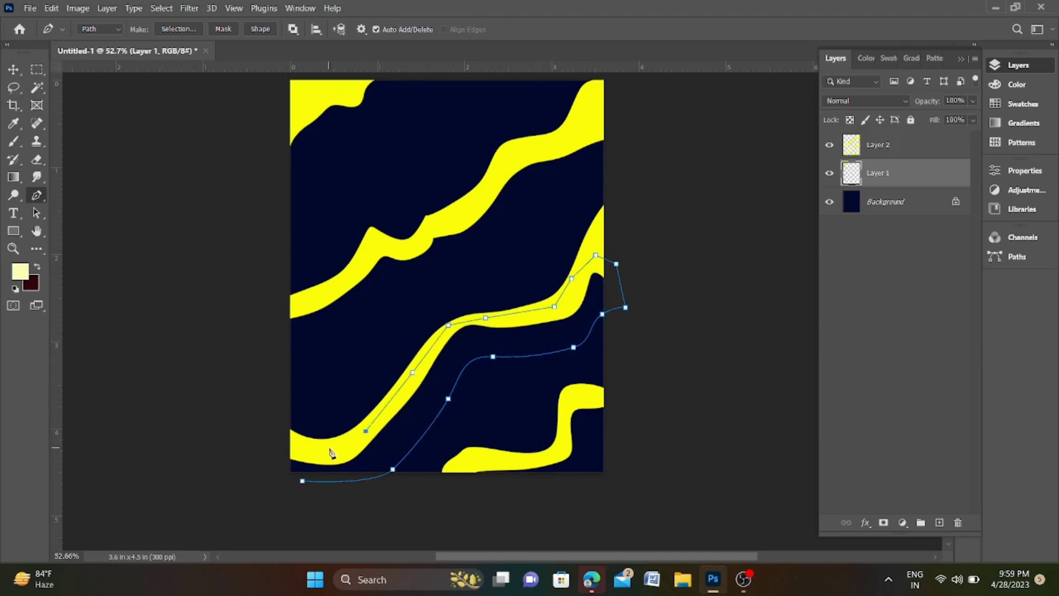
{"action": "left_click", "coordinate": [329, 447]}
{"action": "left_click", "coordinate": [282, 449]}
{"action": "key", "text": "ctrl+Return"}
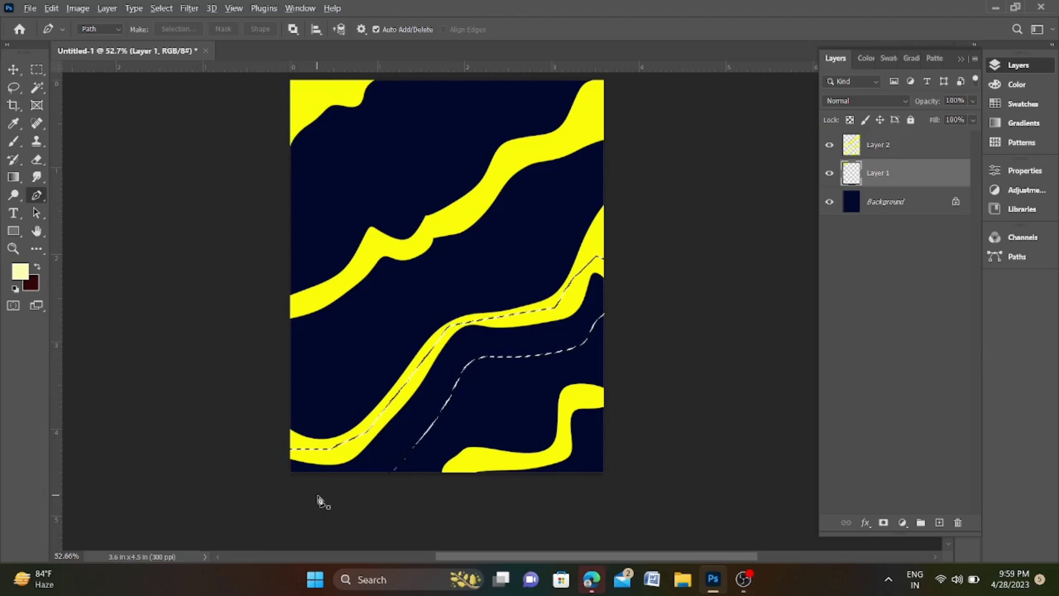
{"action": "key", "text": "alt+BackSpace"}
{"action": "key", "text": "ctrl+d"}
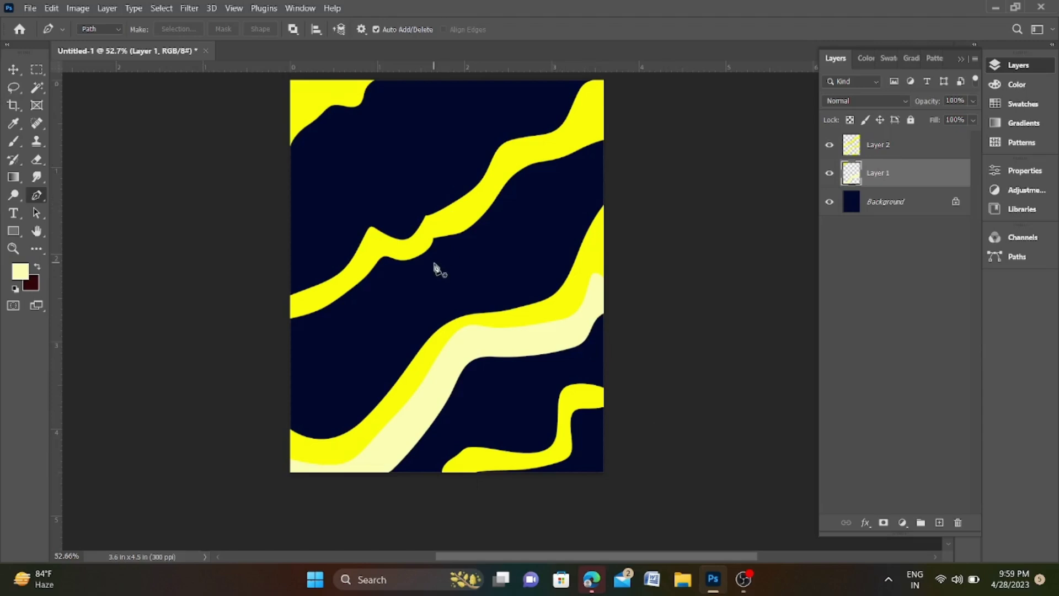
Pen-trace a band from the left edge curving up under the top stripe past the right edge.
{"action": "left_click", "coordinate": [284, 341]}
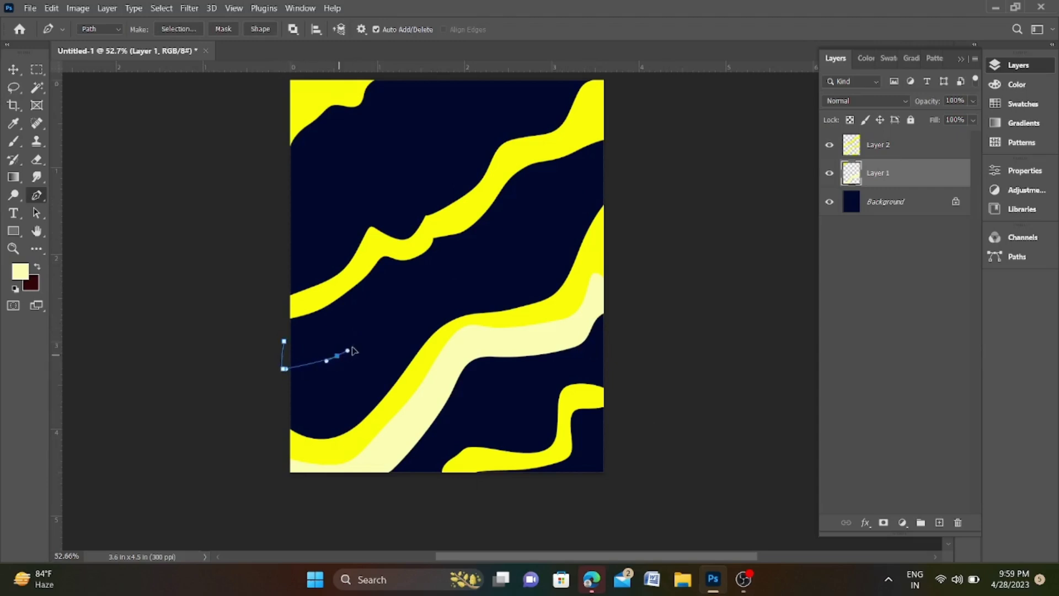
{"action": "left_click", "coordinate": [336, 356]}
{"action": "left_click", "coordinate": [378, 301]}
{"action": "left_click_drag", "start_coordinate": [424, 285], "coordinate": [528, 226]}
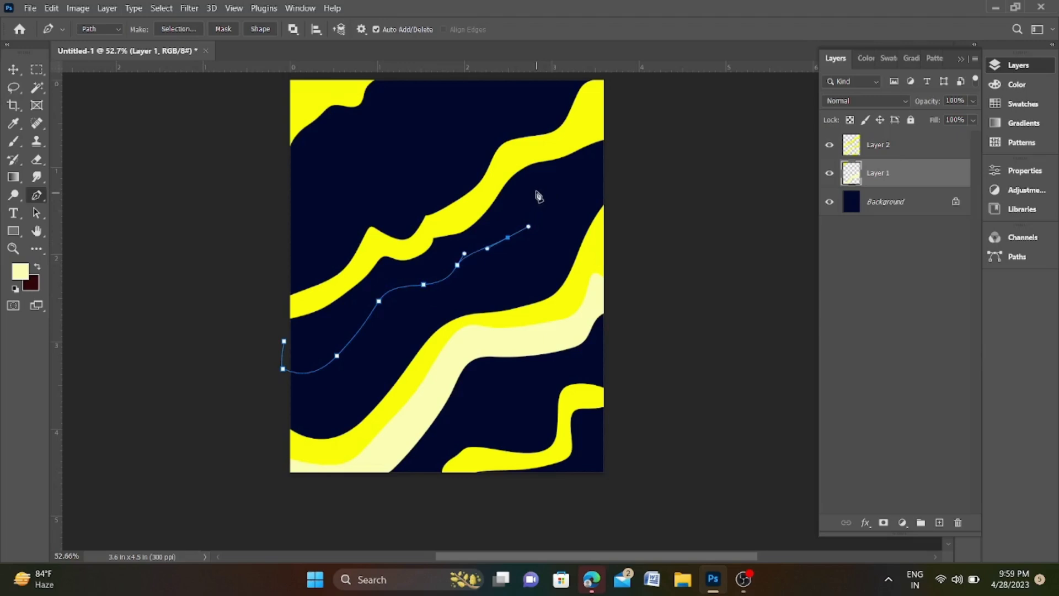
{"action": "mouse_move", "coordinate": [535, 189]}
{"action": "left_mouse_down"}
{"action": "mouse_move", "coordinate": [610, 170]}
{"action": "mouse_move", "coordinate": [636, 144]}
{"action": "left_mouse_up"}
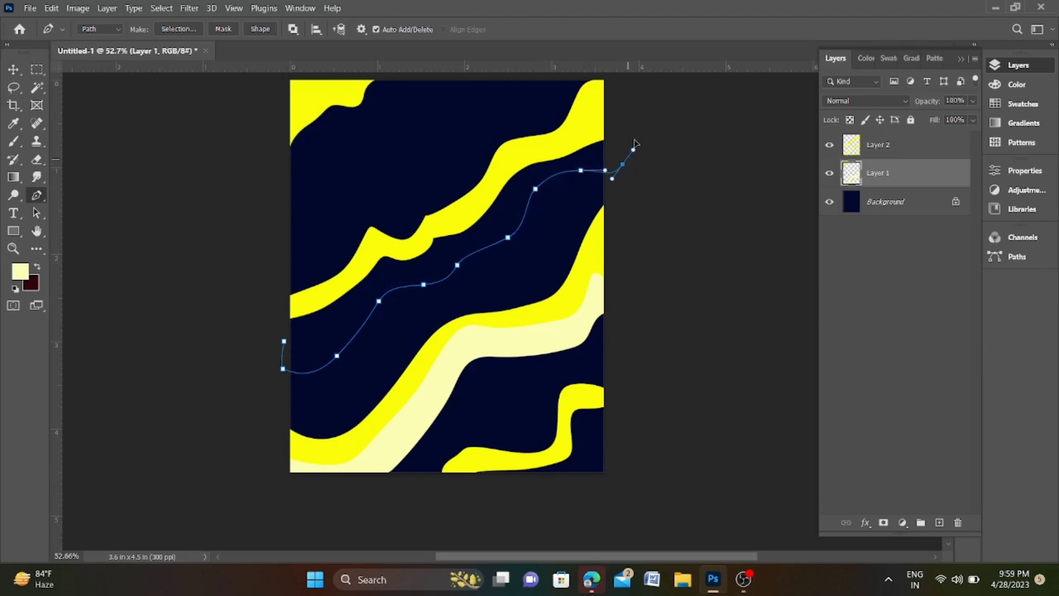
{"action": "left_click", "coordinate": [624, 110]}
{"action": "left_click", "coordinate": [589, 122]}
Trace back along the top stripe's lower edge, fill the band pale yellow and deselect.
{"action": "left_click", "coordinate": [503, 166]}
{"action": "left_click", "coordinate": [477, 202]}
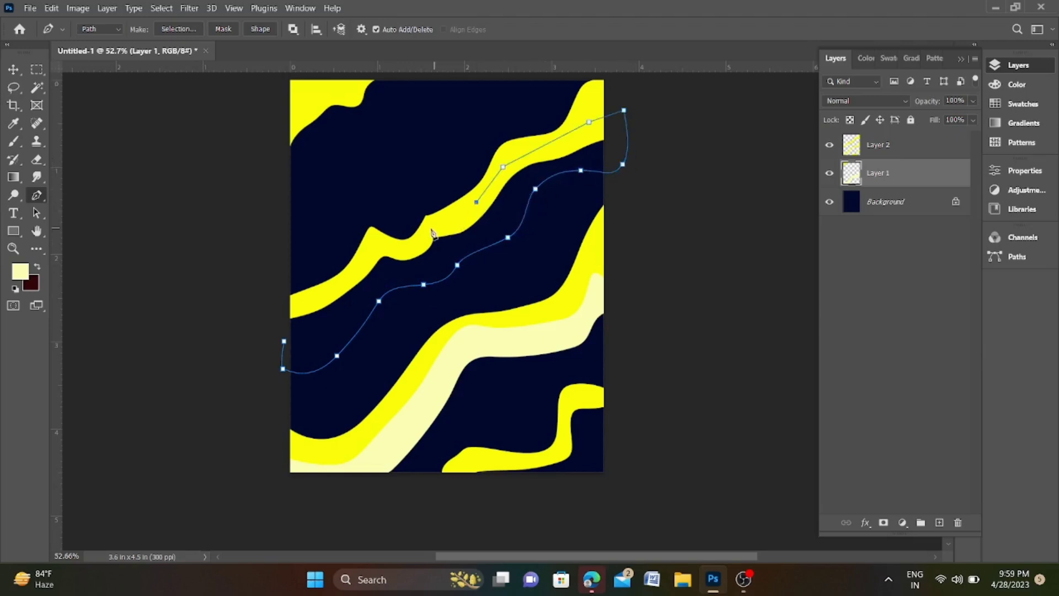
{"action": "left_click", "coordinate": [430, 228]}
{"action": "left_click", "coordinate": [404, 251]}
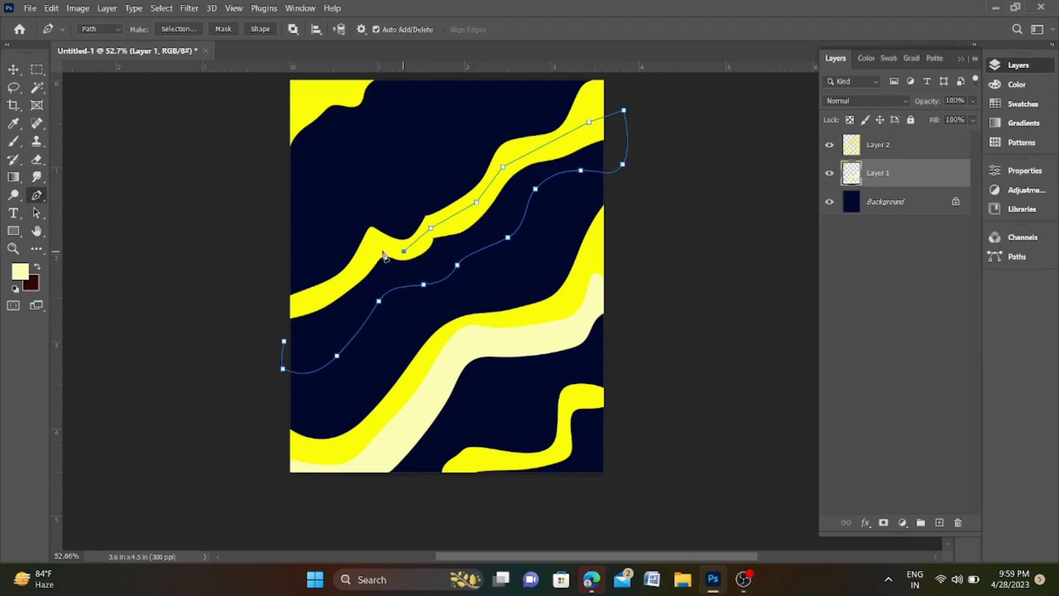
{"action": "left_click", "coordinate": [346, 275]}
{"action": "left_click", "coordinate": [300, 310]}
{"action": "key", "text": "ctrl+Return"}
{"action": "key", "text": "alt+BackSpace"}
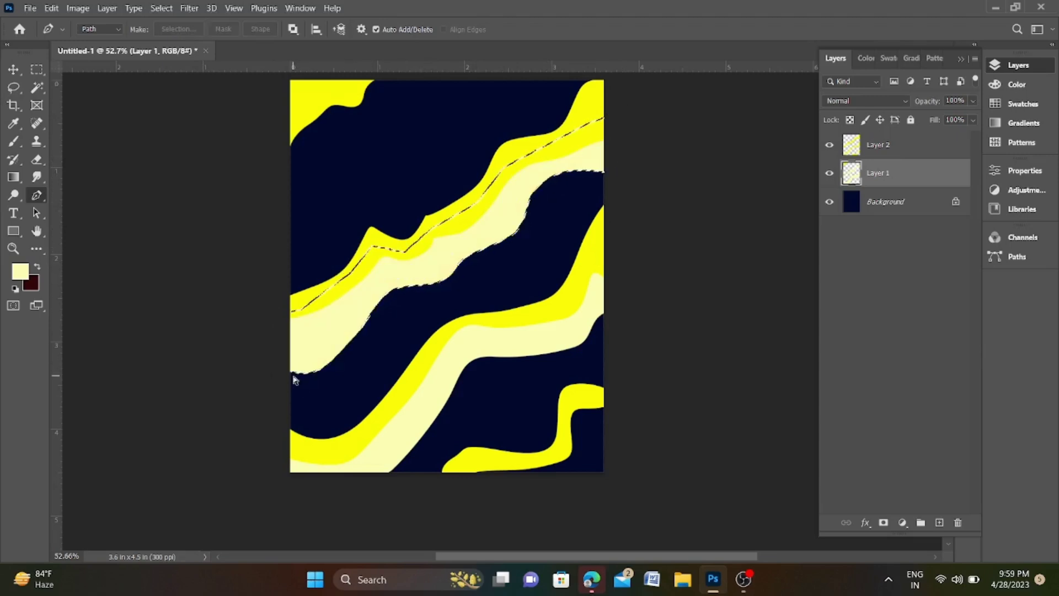
{"action": "key", "text": "ctrl+d"}
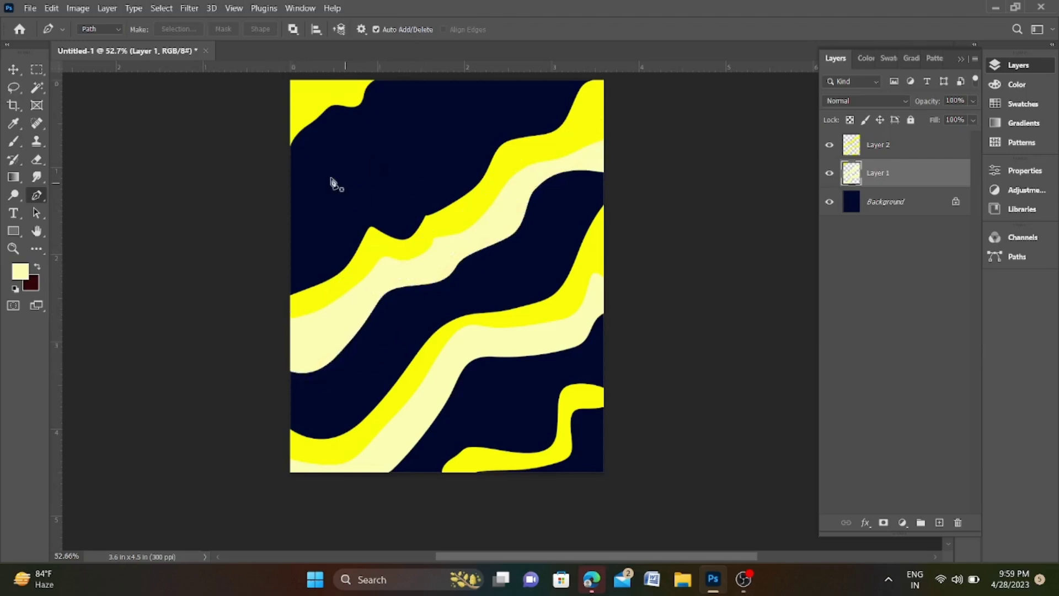
Add a pale yellow shape around the top-left corner and deselect.
{"action": "left_click", "coordinate": [287, 183]}
{"action": "left_click", "coordinate": [322, 157]}
{"action": "left_click_drag", "start_coordinate": [352, 131], "coordinate": [398, 125]}
{"action": "left_click", "coordinate": [397, 125]}
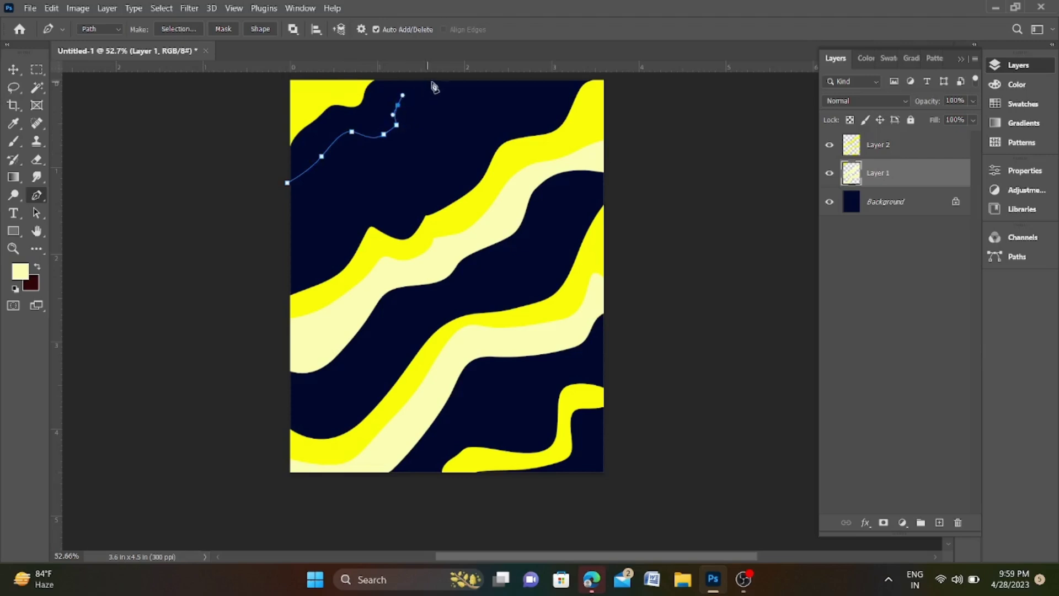
{"action": "left_click_drag", "start_coordinate": [432, 82], "coordinate": [438, 80]}
{"action": "left_click", "coordinate": [338, 80]}
{"action": "left_click", "coordinate": [306, 101]}
{"action": "left_click", "coordinate": [285, 134]}
{"action": "left_click", "coordinate": [265, 152]}
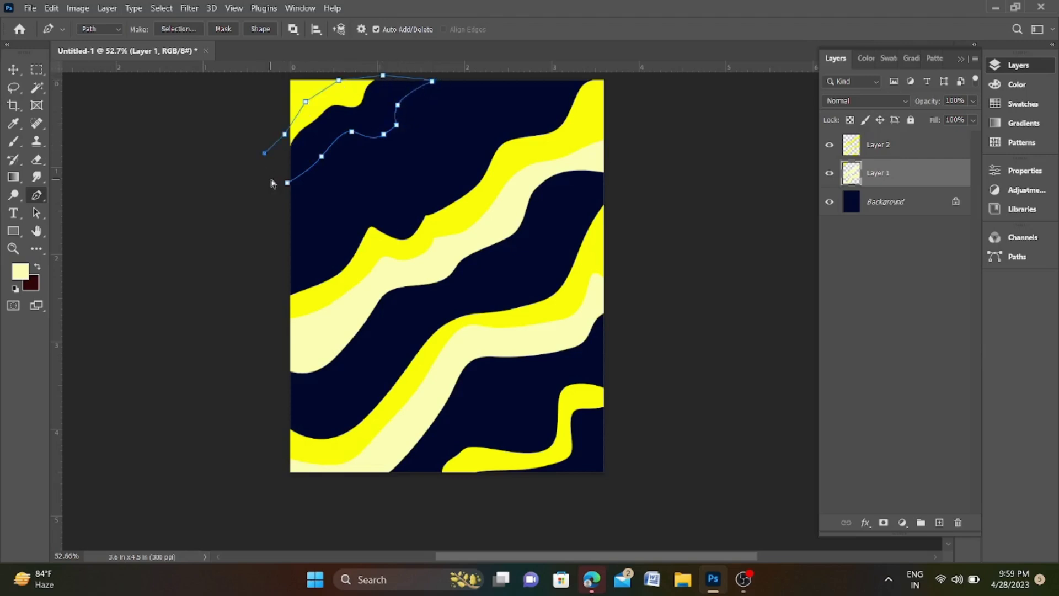
{"action": "key", "text": "ctrl+Return"}
{"action": "key", "text": "alt+BackSpace"}
{"action": "key", "text": "ctrl+d"}
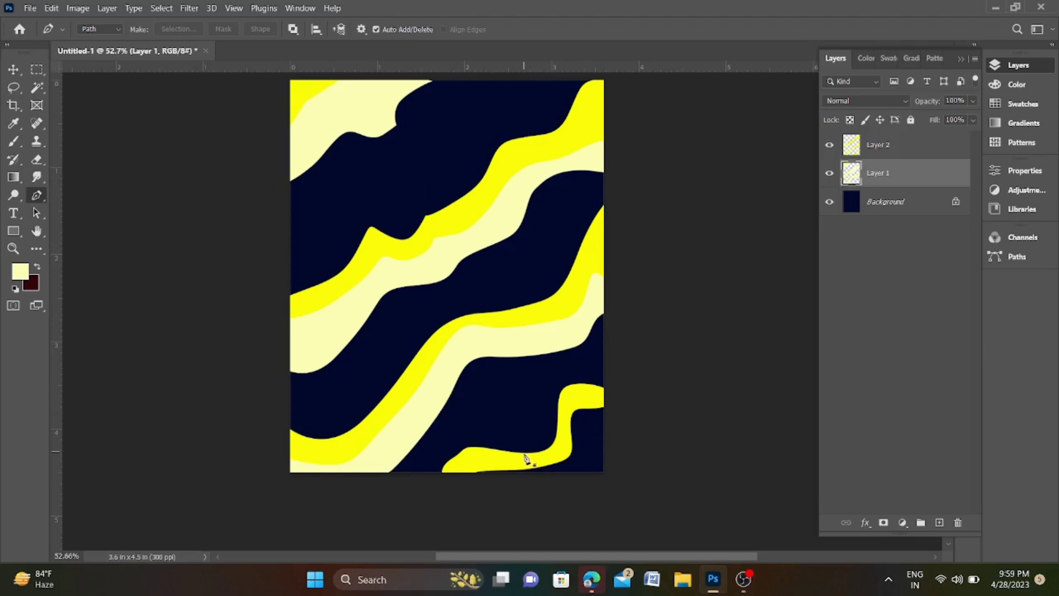
Outline the inner edge of the bottom-right yellow wave and fill it pale yellow.
{"action": "left_click", "coordinate": [462, 475]}
{"action": "left_click_drag", "start_coordinate": [497, 463], "coordinate": [545, 455]}
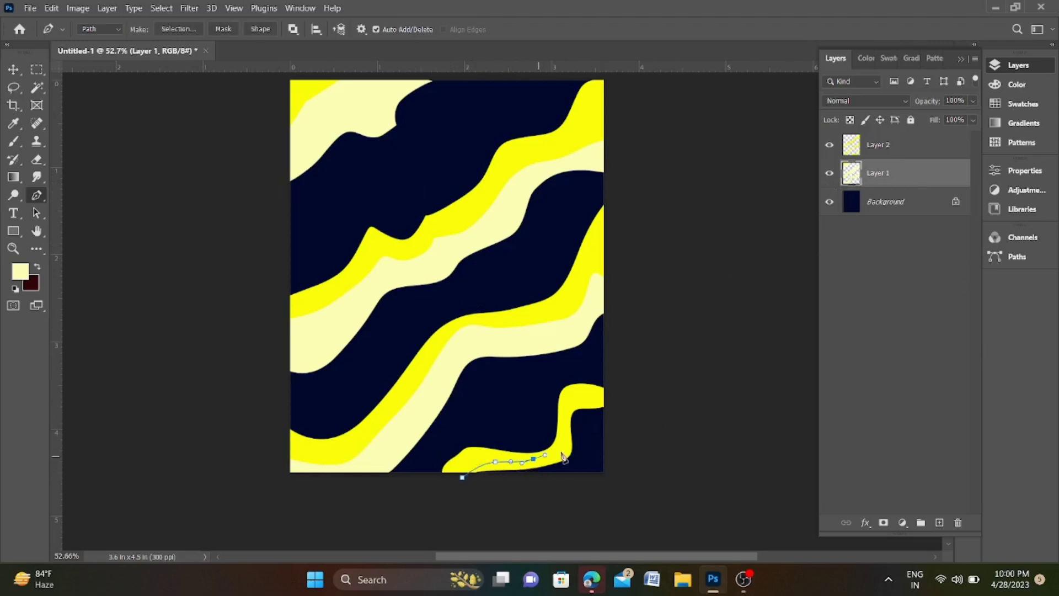
{"action": "scroll", "coordinate": [562, 458], "scroll_direction": "down", "scroll_amount": 2}
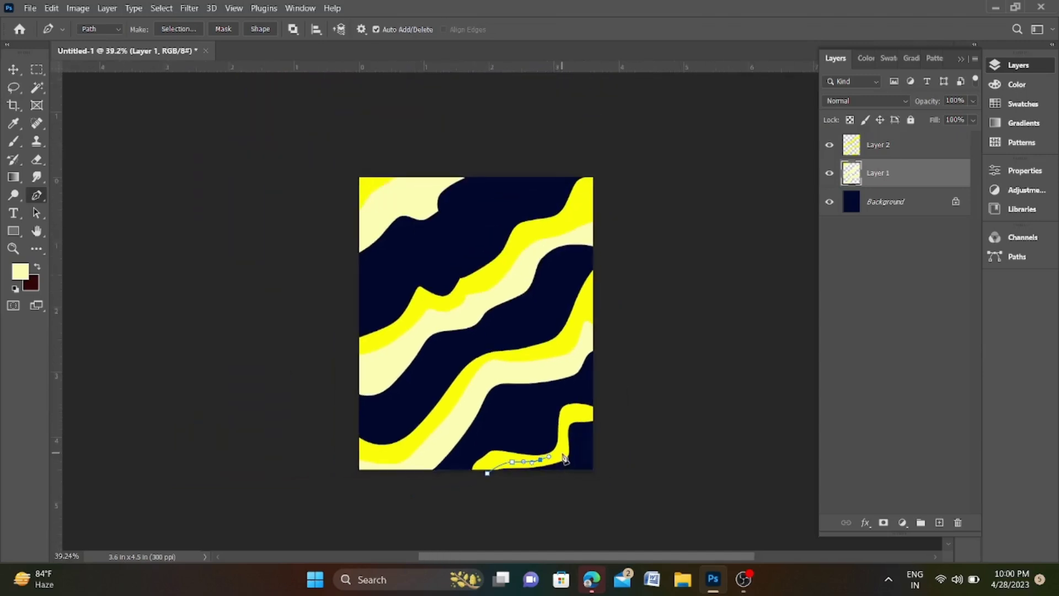
{"action": "left_click", "coordinate": [563, 452]}
{"action": "left_click", "coordinate": [566, 430]}
{"action": "left_click_drag", "start_coordinate": [589, 414], "coordinate": [596, 415]}
{"action": "left_click", "coordinate": [605, 442]}
{"action": "left_click", "coordinate": [596, 484]}
{"action": "left_click", "coordinate": [510, 487]}
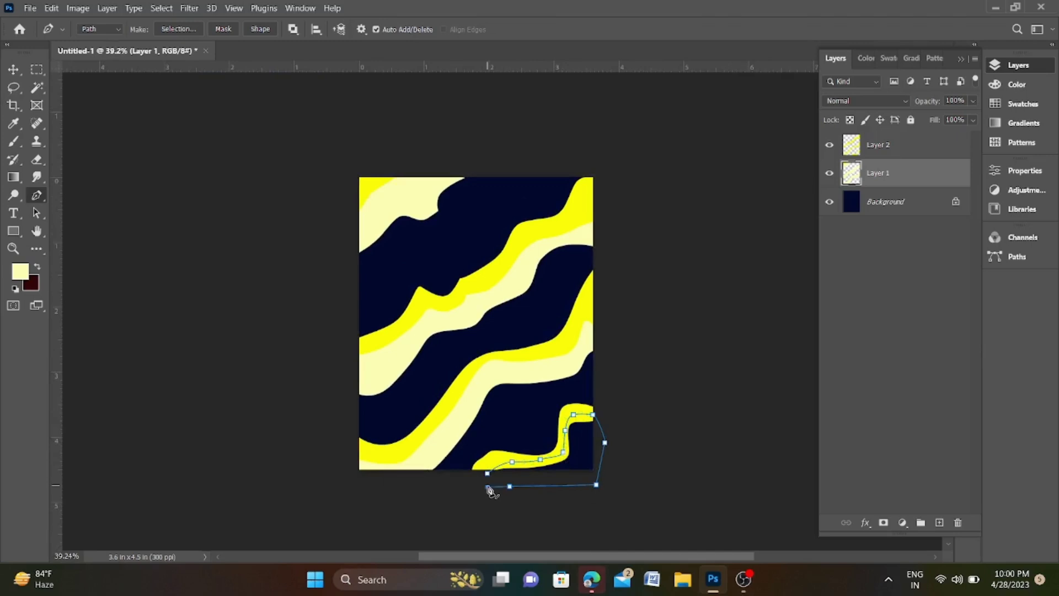
{"action": "left_click", "coordinate": [489, 489]}
{"action": "key", "text": "alt+BackSpace"}
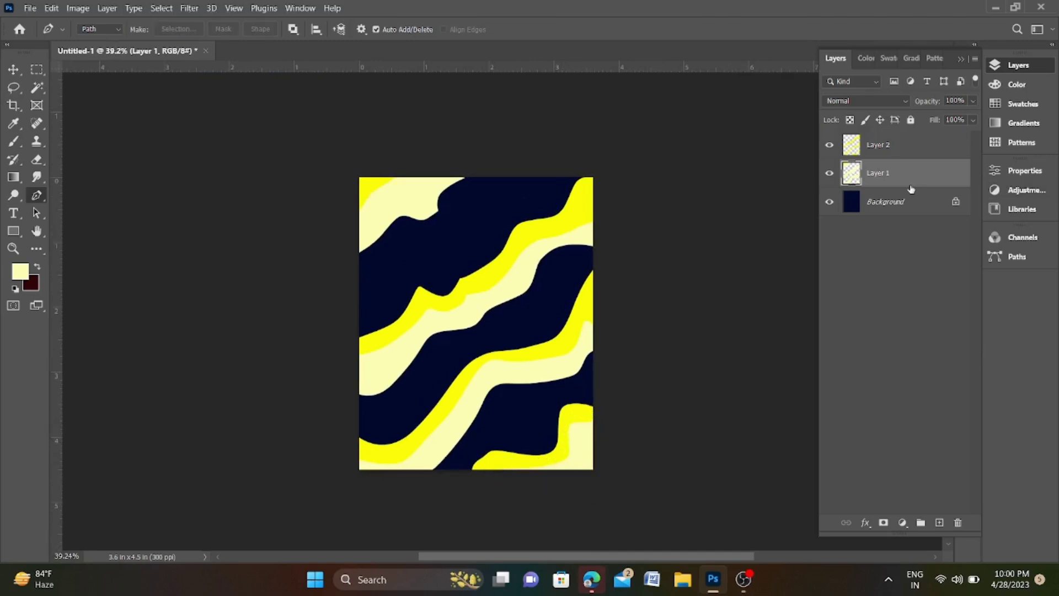
Add an empty layer above the Background and sample the navy background colour.
{"action": "left_click", "coordinate": [913, 209]}
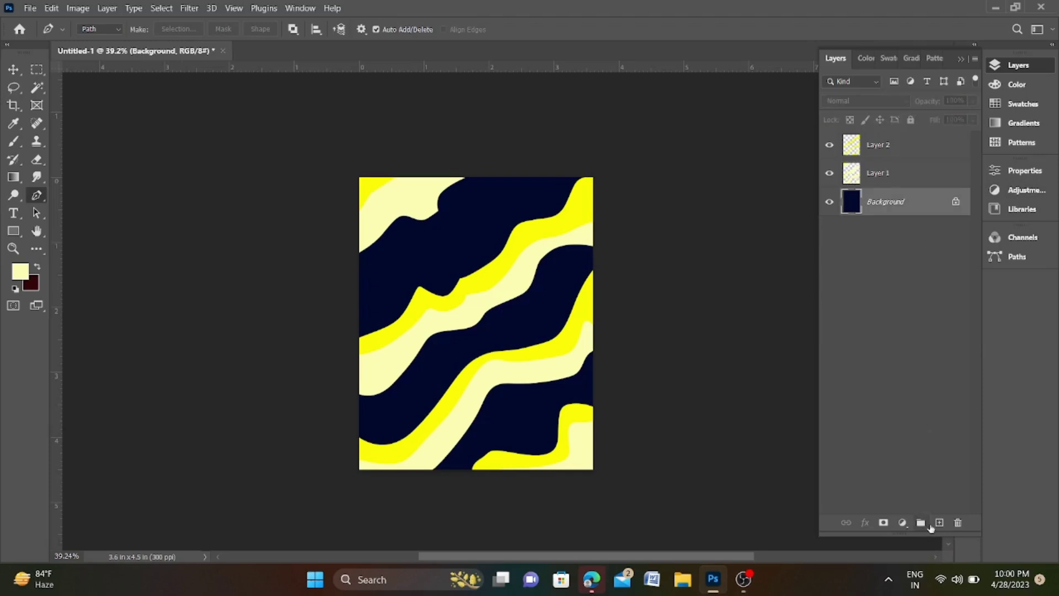
{"action": "left_click", "coordinate": [939, 522]}
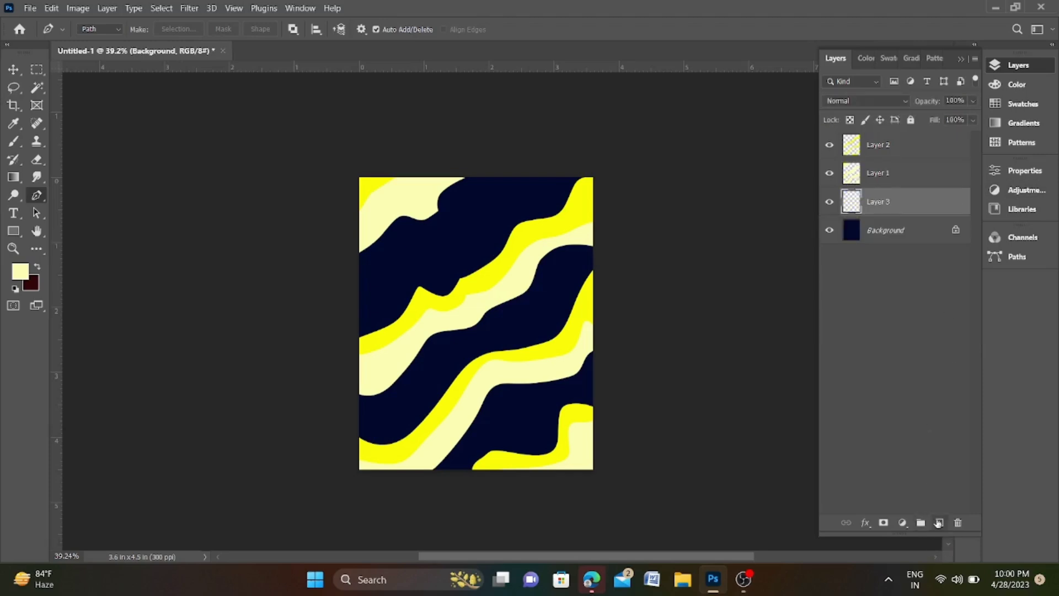
{"action": "left_click", "coordinate": [13, 123]}
{"action": "left_click", "coordinate": [398, 241]}
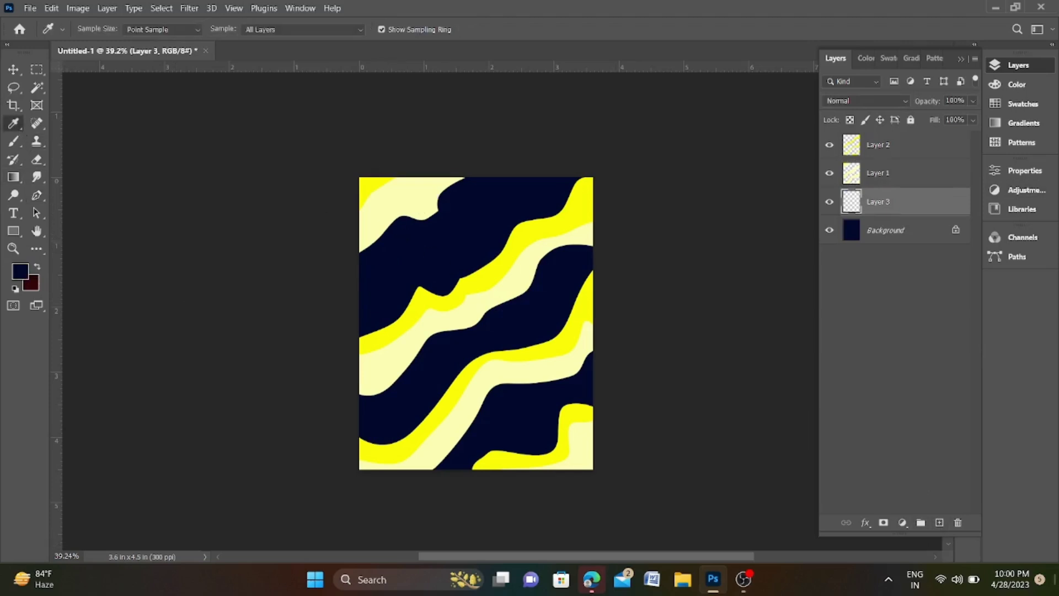
Set the foreground colour to lavender acbbf8, ready for Pen drawing.
{"action": "left_click", "coordinate": [15, 272]}
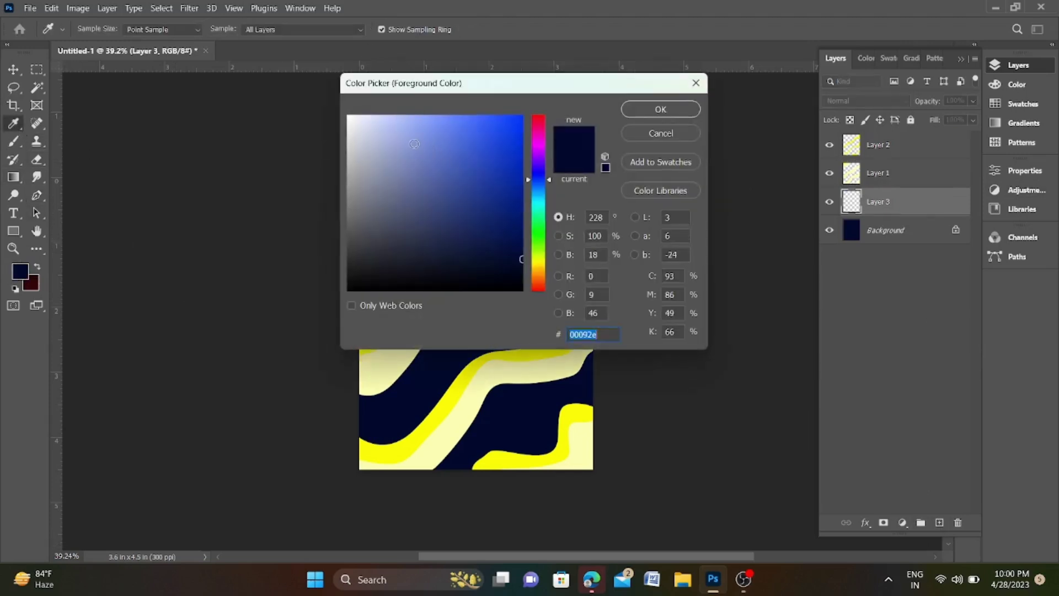
{"action": "left_click", "coordinate": [401, 121]}
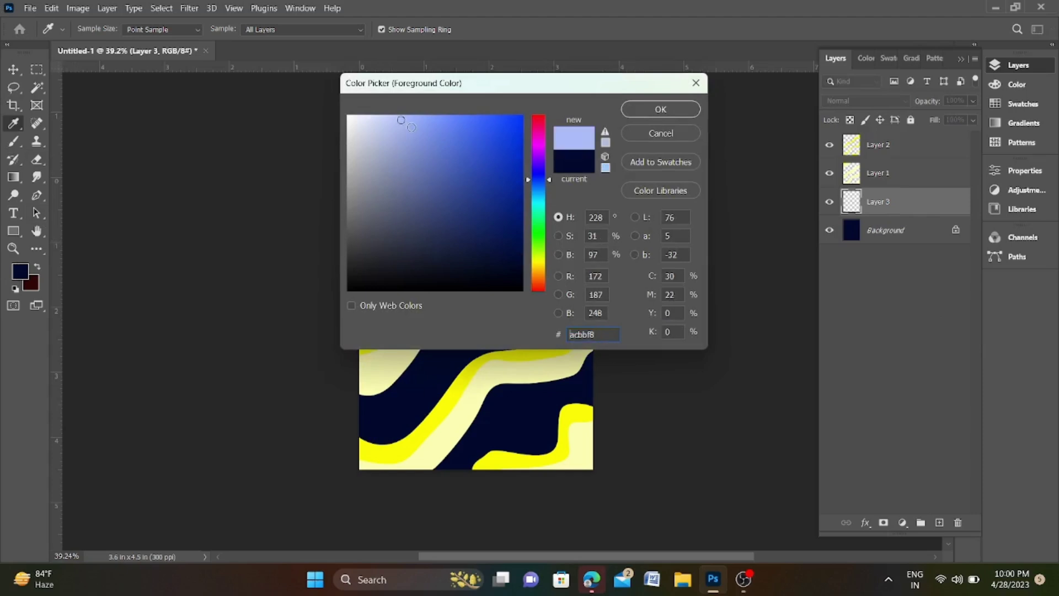
{"action": "left_click", "coordinate": [660, 109]}
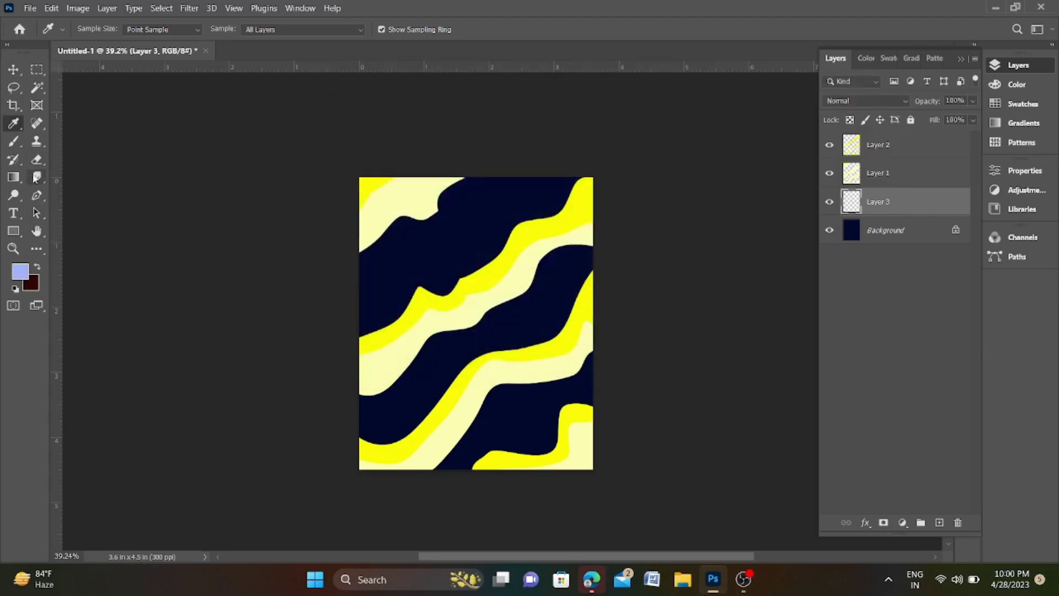
{"action": "left_click", "coordinate": [36, 195]}
Outline a wavy stripe with the Pen along the top-left pale yellow band.
{"action": "scroll", "coordinate": [397, 284], "scroll_direction": "up", "scroll_amount": 3}
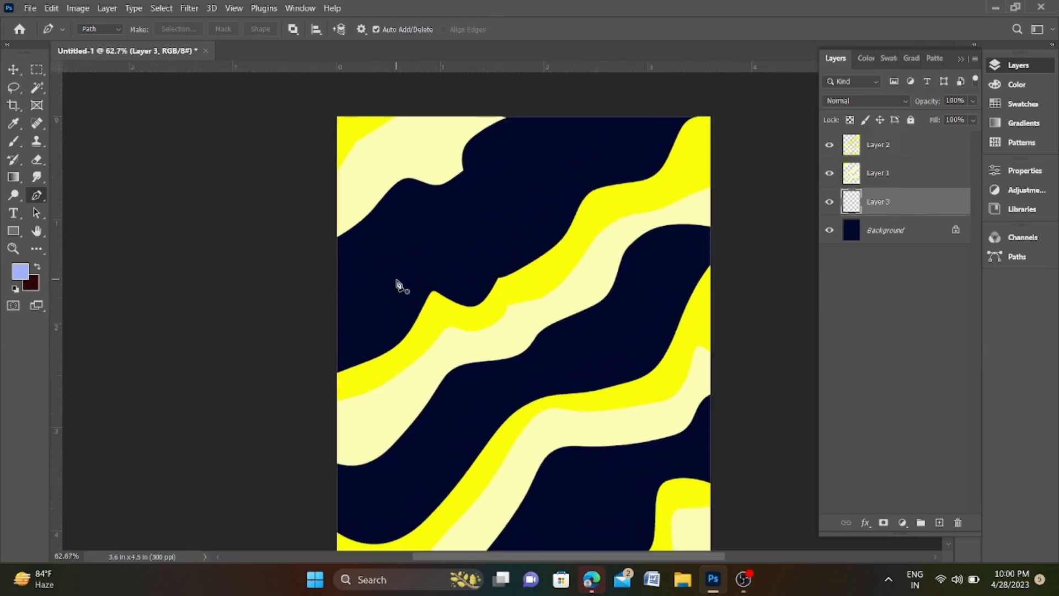
{"action": "left_click", "coordinate": [333, 298]}
{"action": "mouse_move", "coordinate": [385, 281]}
{"action": "left_mouse_down"}
{"action": "mouse_move", "coordinate": [433, 233]}
{"action": "mouse_move", "coordinate": [482, 221]}
{"action": "mouse_move", "coordinate": [509, 174]}
{"action": "mouse_move", "coordinate": [549, 139]}
{"action": "mouse_move", "coordinate": [605, 123]}
{"action": "left_mouse_up"}
{"action": "left_click", "coordinate": [621, 105]}
{"action": "left_click", "coordinate": [491, 109]}
{"action": "left_click", "coordinate": [413, 149]}
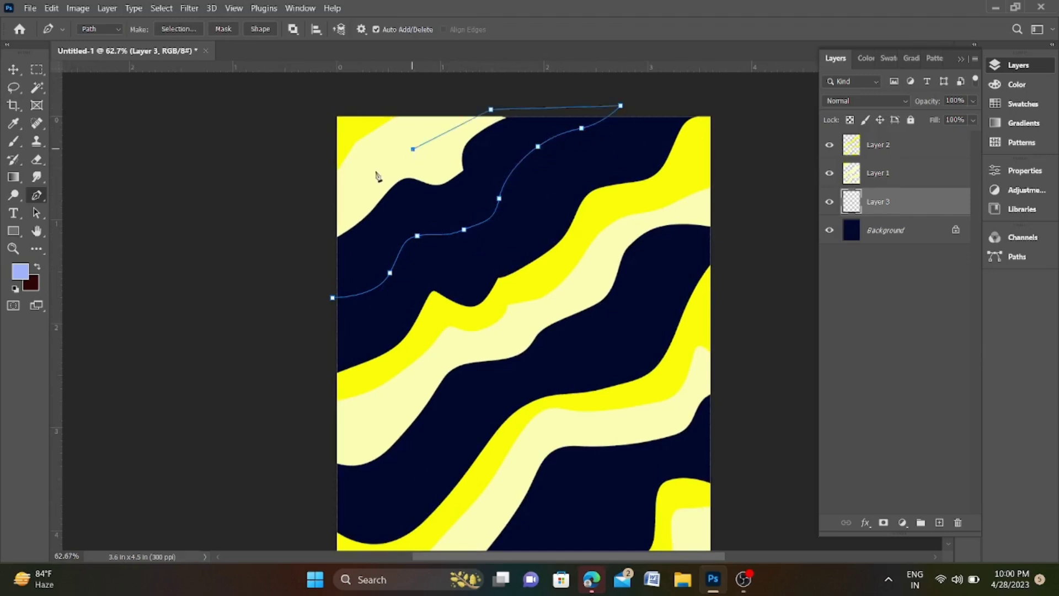
{"action": "left_click", "coordinate": [335, 197]}
{"action": "left_click", "coordinate": [323, 266]}
{"action": "left_click", "coordinate": [324, 306]}
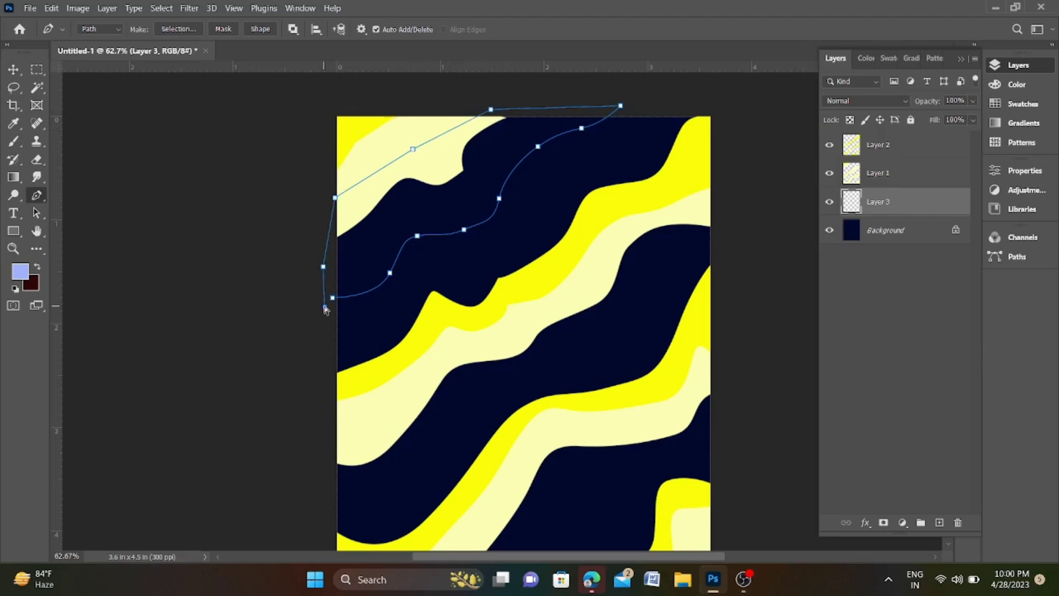
Fill the top stripe outline with lavender and deselect.
{"action": "key", "text": "ctrl+Return"}
{"action": "key", "text": "alt+BackSpace"}
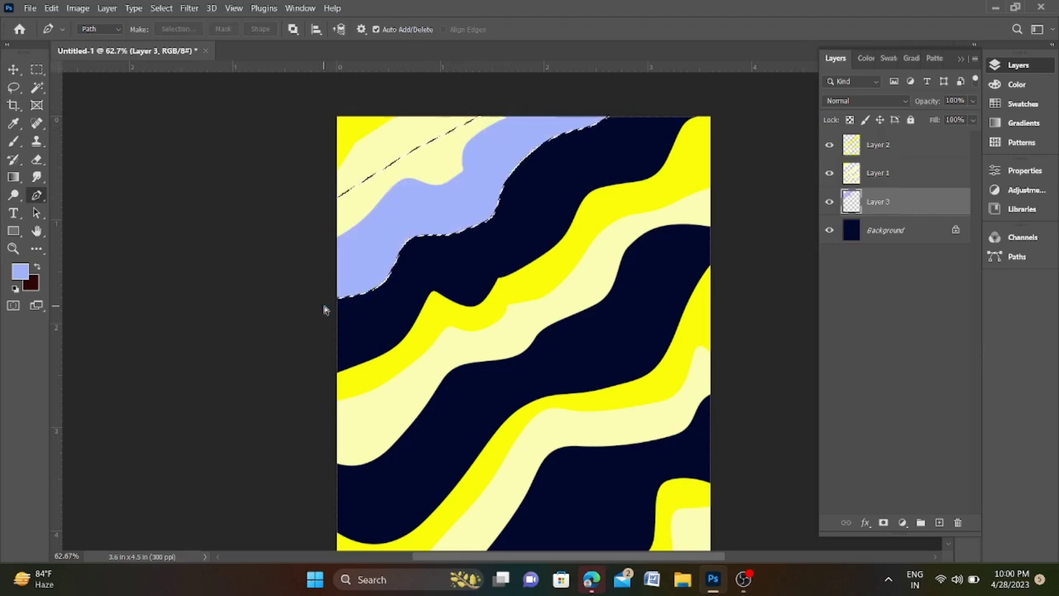
{"action": "key", "text": "ctrl+d"}
{"action": "scroll", "coordinate": [308, 279], "scroll_direction": "down", "scroll_amount": 3}
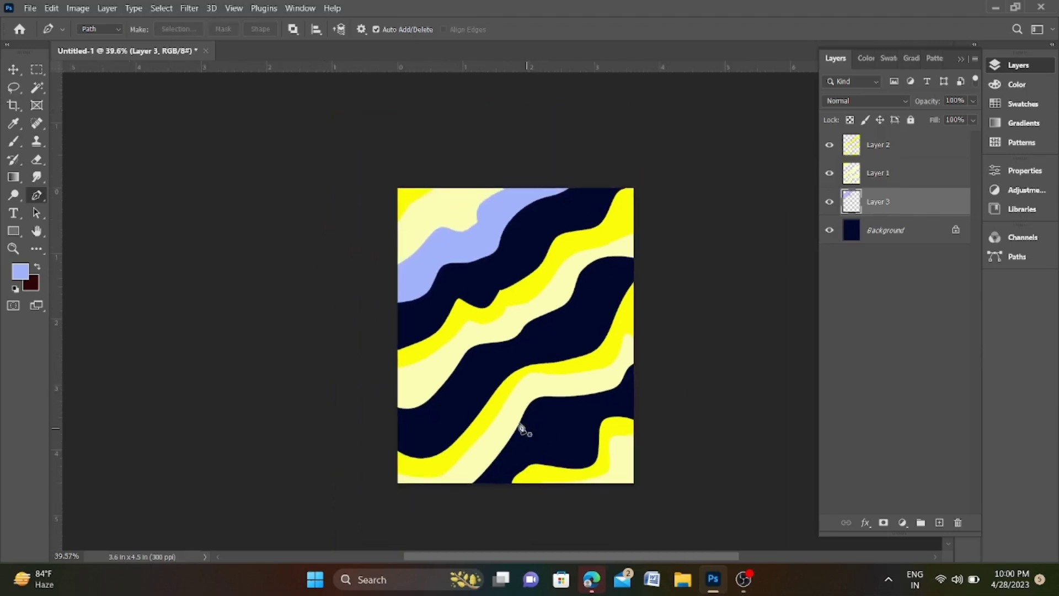
{"action": "scroll", "coordinate": [507, 426], "scroll_direction": "up", "scroll_amount": 2}
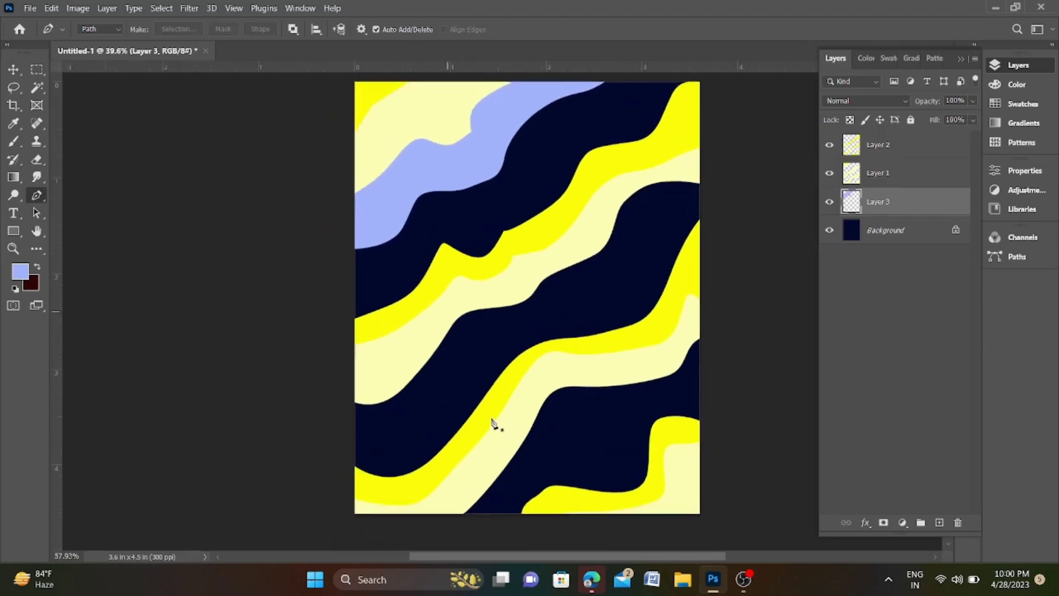
Outline a second wavy stripe through the middle of the poster to the right edge.
{"action": "left_click", "coordinate": [349, 433]}
{"action": "left_click_drag", "start_coordinate": [422, 416], "coordinate": [435, 401]}
{"action": "mouse_move", "coordinate": [465, 351]}
{"action": "left_mouse_down"}
{"action": "mouse_move", "coordinate": [476, 337]}
{"action": "mouse_move", "coordinate": [530, 330]}
{"action": "mouse_move", "coordinate": [658, 274]}
{"action": "left_mouse_up"}
{"action": "left_click_drag", "start_coordinate": [655, 235], "coordinate": [662, 214]}
{"action": "scroll", "coordinate": [662, 215], "scroll_direction": "down", "scroll_amount": 3}
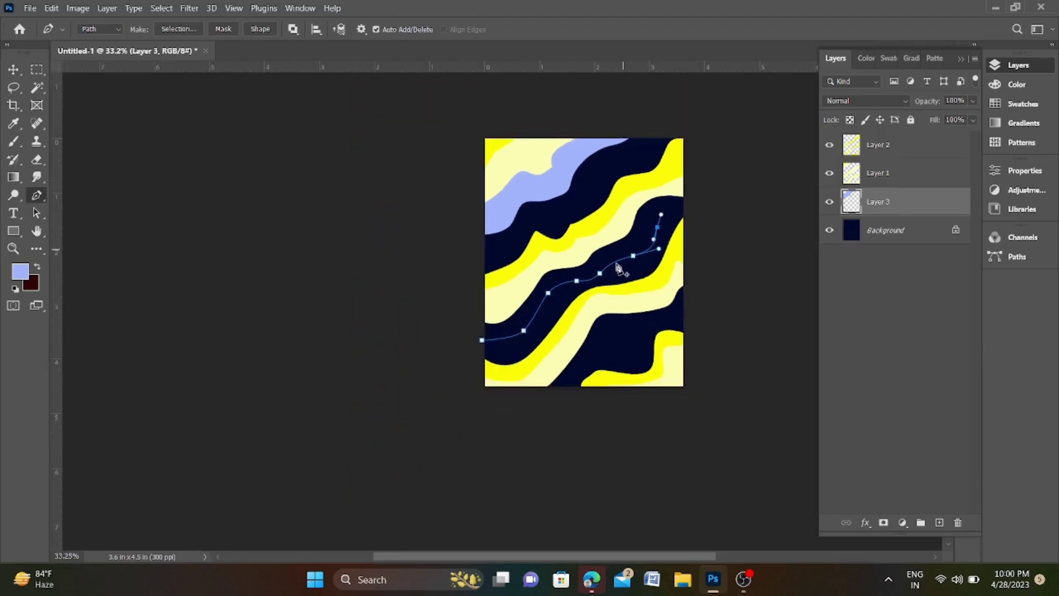
{"action": "left_click_drag", "start_coordinate": [649, 258], "coordinate": [605, 258]}
{"action": "scroll", "coordinate": [632, 232], "scroll_direction": "up", "scroll_amount": 2}
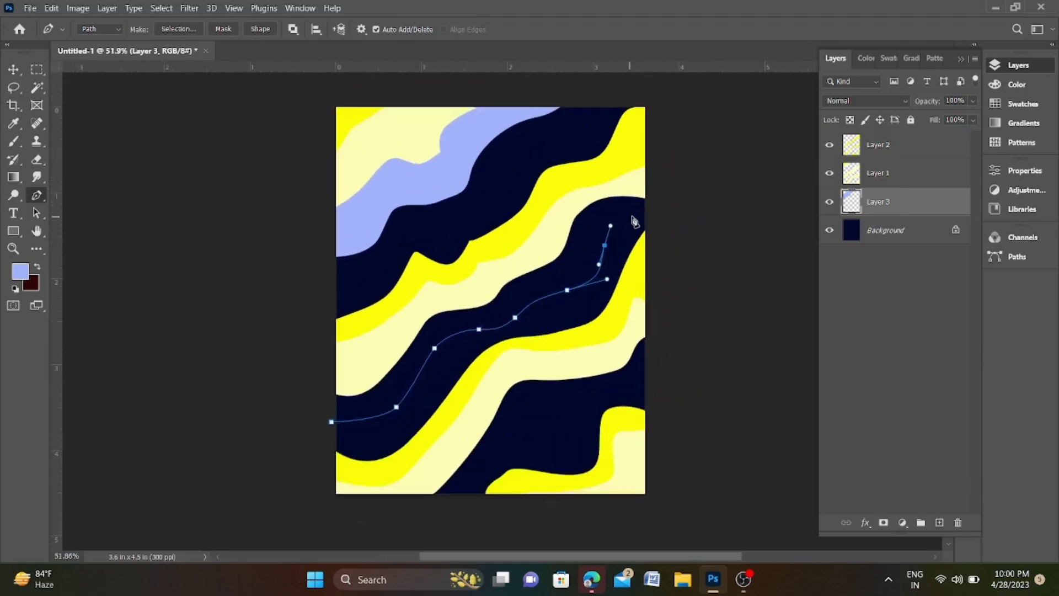
{"action": "left_click_drag", "start_coordinate": [638, 216], "coordinate": [662, 215]}
{"action": "left_click", "coordinate": [657, 191]}
{"action": "left_click", "coordinate": [599, 195]}
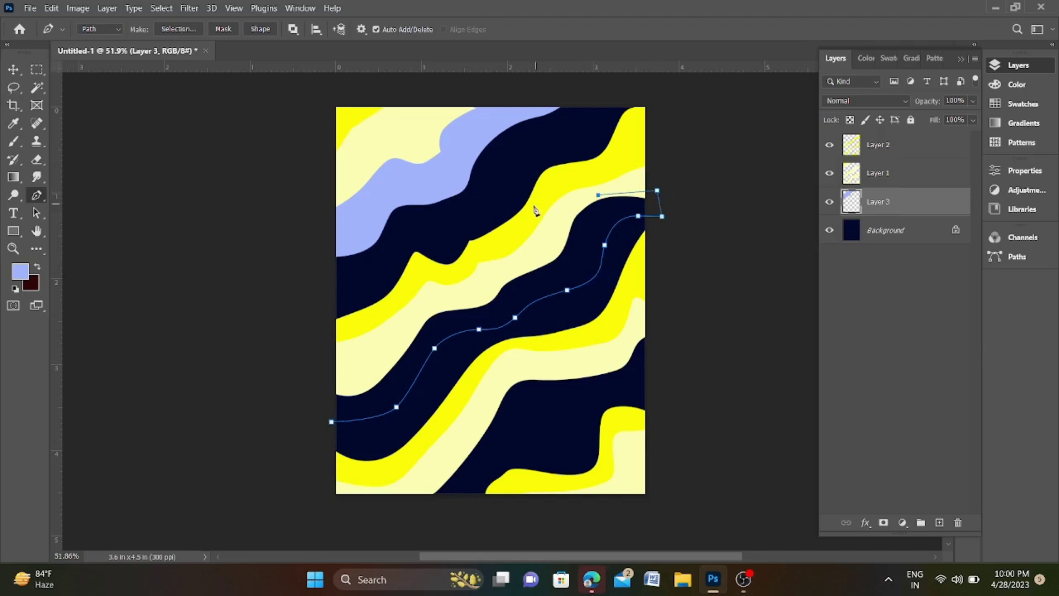
{"action": "left_click", "coordinate": [533, 205]}
{"action": "left_click", "coordinate": [466, 274]}
{"action": "left_click", "coordinate": [404, 302]}
{"action": "left_click", "coordinate": [346, 360]}
{"action": "left_click", "coordinate": [301, 380]}
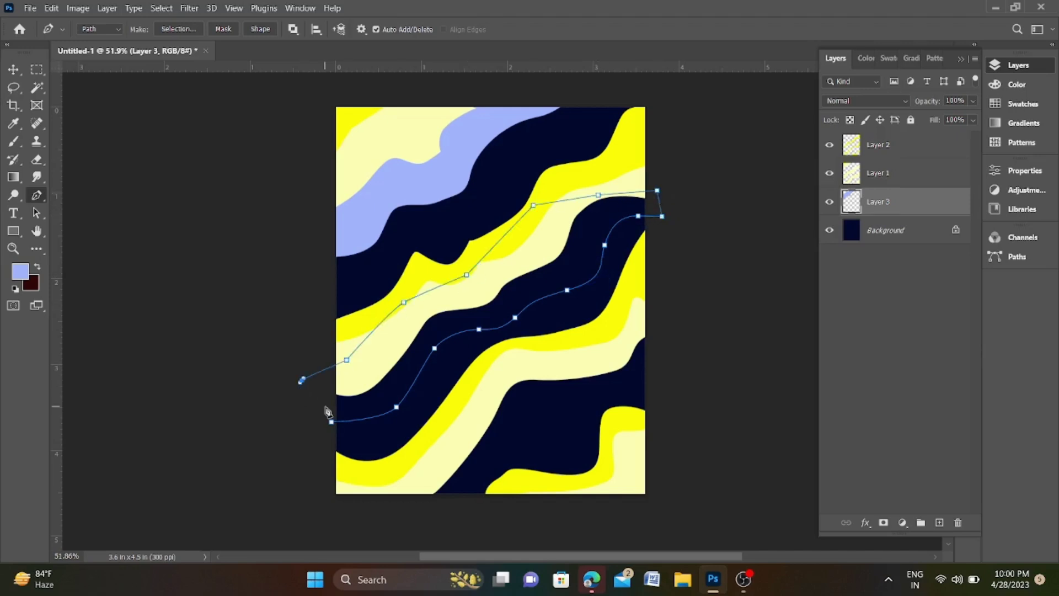
Fill the middle stripe with lavender, deselect, and review the result.
{"action": "key", "text": "ctrl+Return"}
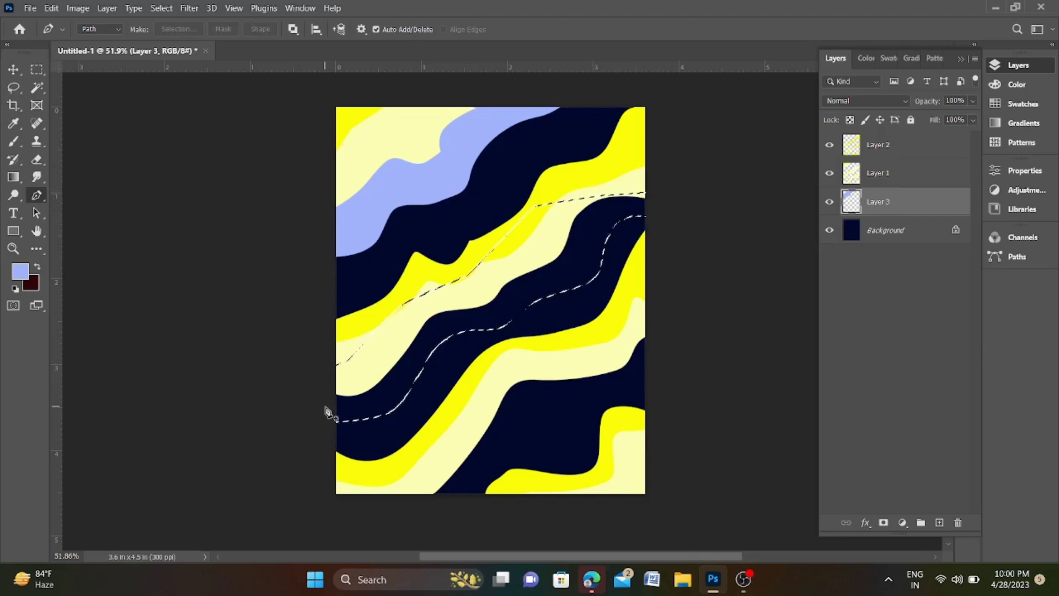
{"action": "key", "text": "alt+BackSpace"}
{"action": "key", "text": "ctrl+d"}
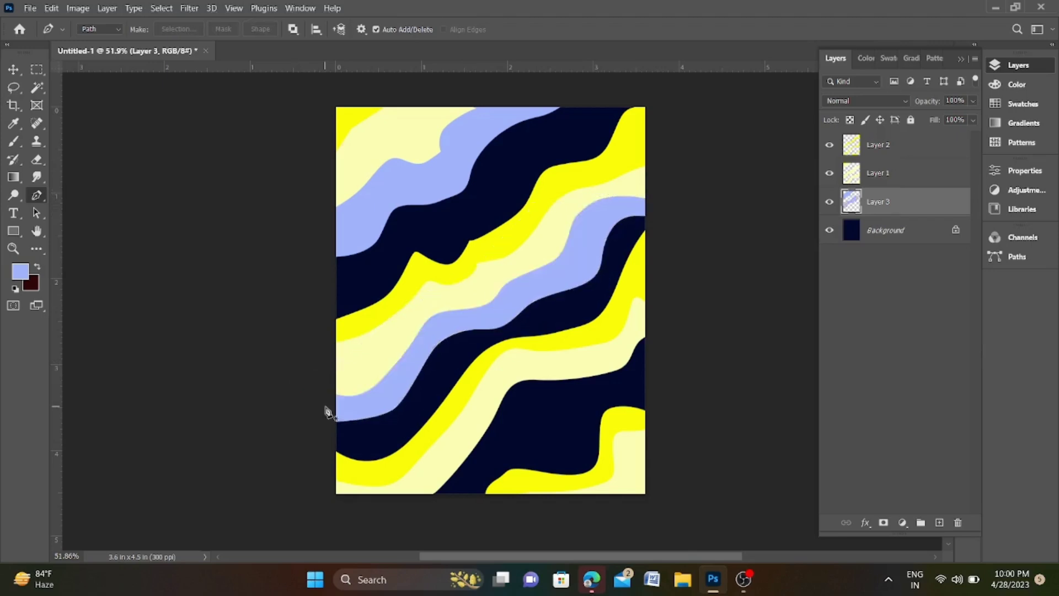
{"action": "scroll", "coordinate": [577, 433], "scroll_direction": "down", "scroll_amount": 1}
{"action": "scroll", "coordinate": [627, 484], "scroll_direction": "down", "scroll_amount": 1}
{"action": "scroll", "coordinate": [552, 481], "scroll_direction": "up", "scroll_amount": 2}
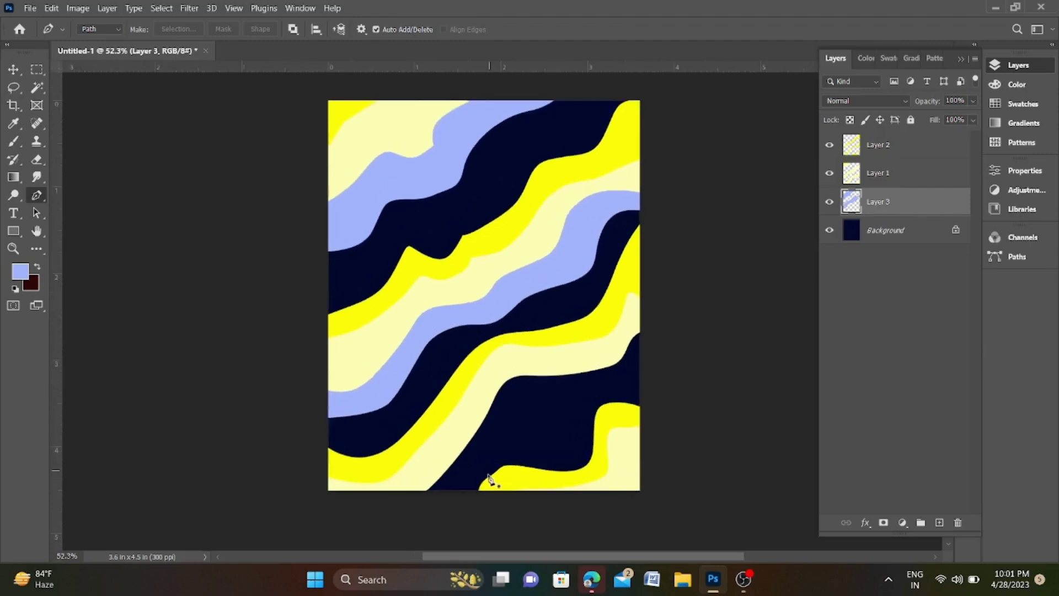
Outline a lower stripe from the bottom edge up to the right edge along the pale yellow band.
{"action": "left_click", "coordinate": [446, 499]}
{"action": "left_click_drag", "start_coordinate": [492, 456], "coordinate": [498, 441]}
{"action": "mouse_move", "coordinate": [531, 407]}
{"action": "left_mouse_down"}
{"action": "mouse_move", "coordinate": [629, 380]}
{"action": "mouse_move", "coordinate": [662, 353]}
{"action": "left_mouse_up"}
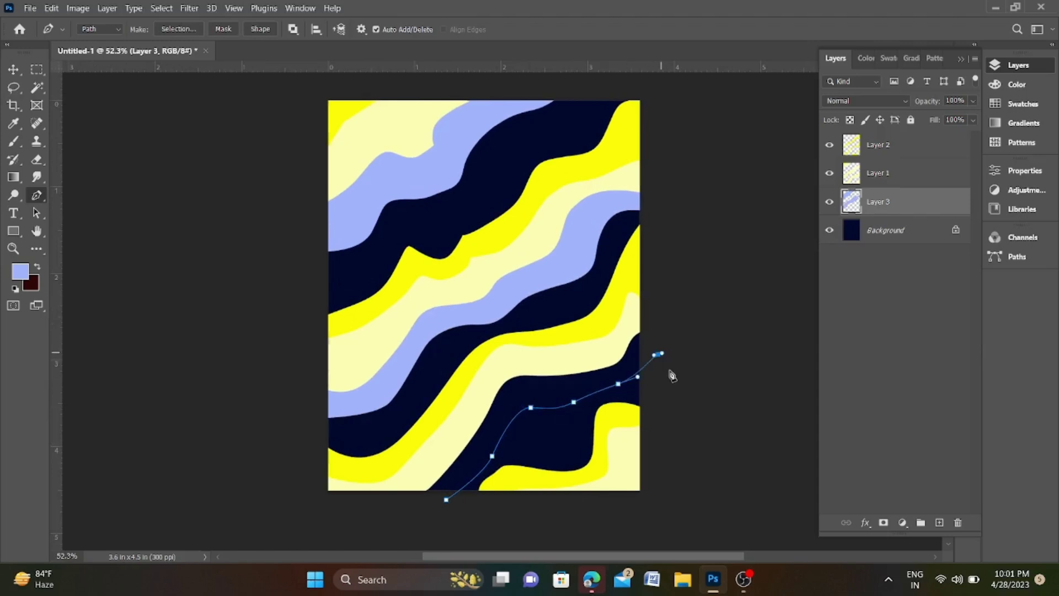
{"action": "left_click", "coordinate": [660, 306]}
{"action": "left_click", "coordinate": [595, 334]}
{"action": "left_click", "coordinate": [496, 359]}
{"action": "left_click", "coordinate": [458, 428]}
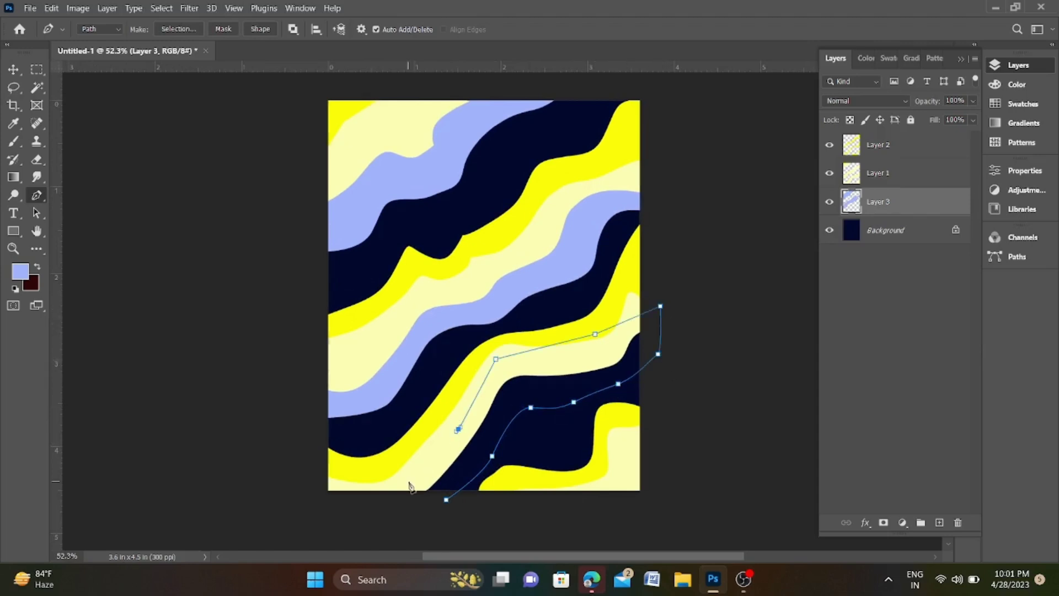
{"action": "left_click", "coordinate": [409, 481]}
Fill the lower stripe with lavender, deselect, and zoom and pan to review the poster.
{"action": "key", "text": "ctrl+Return"}
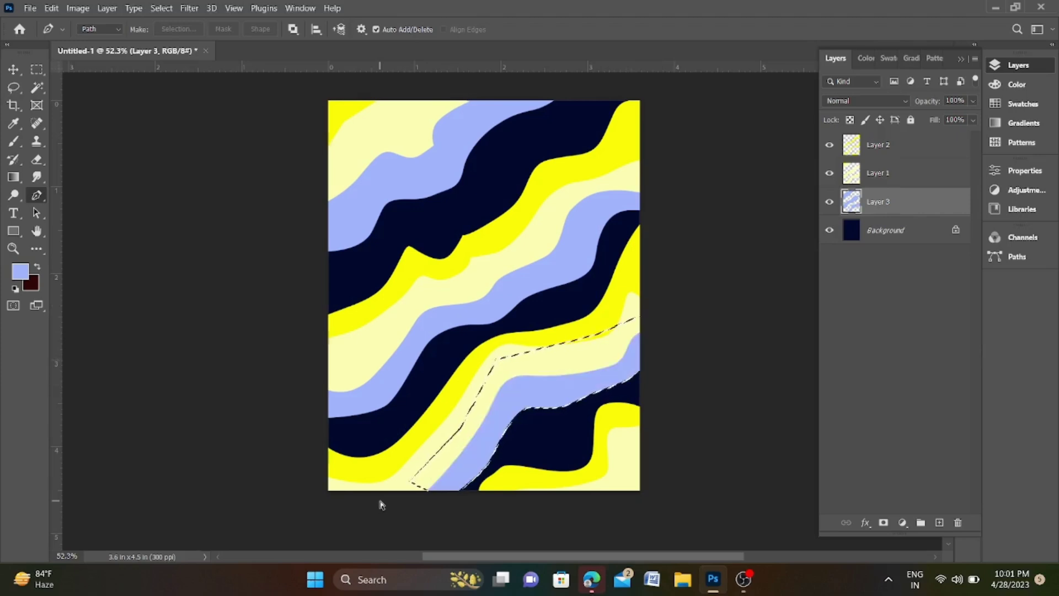
{"action": "key", "text": "ctrl+d"}
{"action": "scroll", "coordinate": [596, 436], "scroll_direction": "down", "scroll_amount": 2}
{"action": "scroll", "coordinate": [638, 492], "scroll_direction": "up", "scroll_amount": 1}
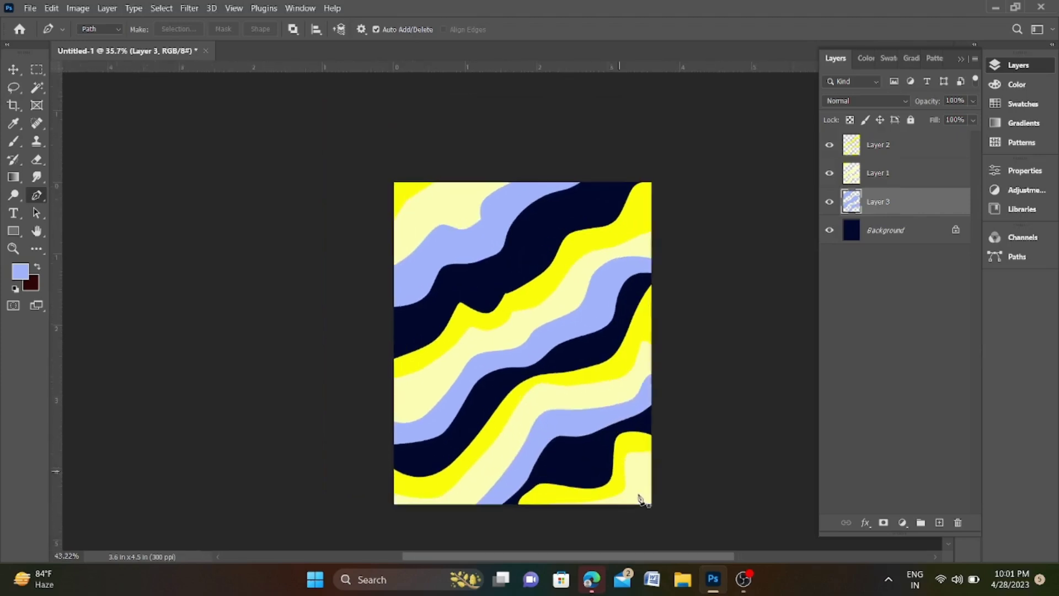
{"action": "scroll", "coordinate": [520, 374], "scroll_direction": "up", "scroll_amount": 1}
{"action": "scroll", "coordinate": [579, 477], "scroll_direction": "down", "scroll_amount": 2}
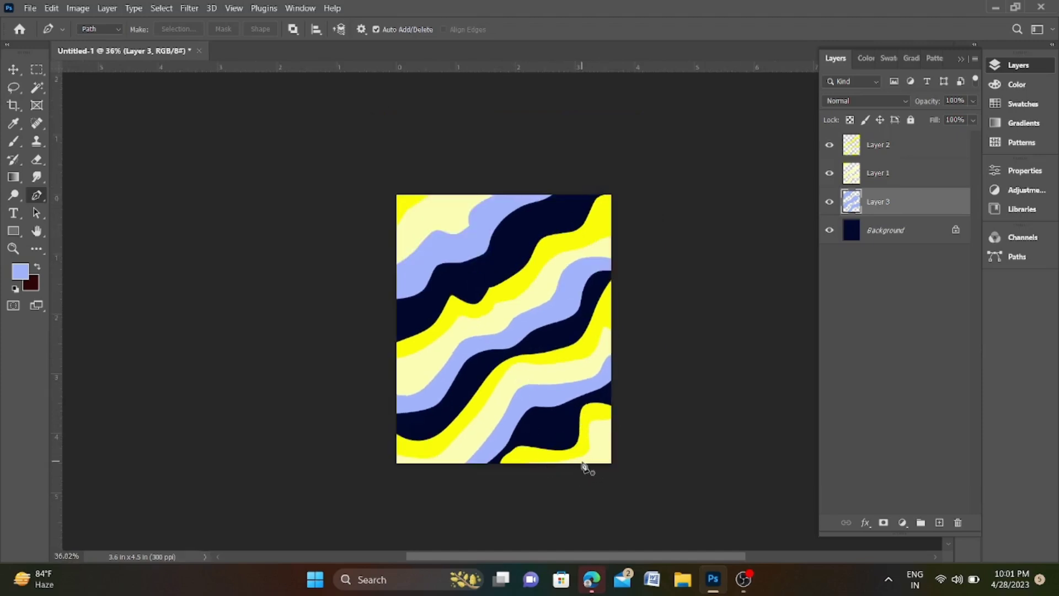
{"action": "scroll", "coordinate": [585, 466], "scroll_direction": "up", "scroll_amount": 2}
{"action": "scroll", "coordinate": [586, 468], "scroll_direction": "down", "scroll_amount": 1}
{"action": "scroll", "coordinate": [613, 435], "scroll_direction": "up", "scroll_amount": 1}
{"action": "scroll", "coordinate": [613, 433], "scroll_direction": "up", "scroll_amount": 1}
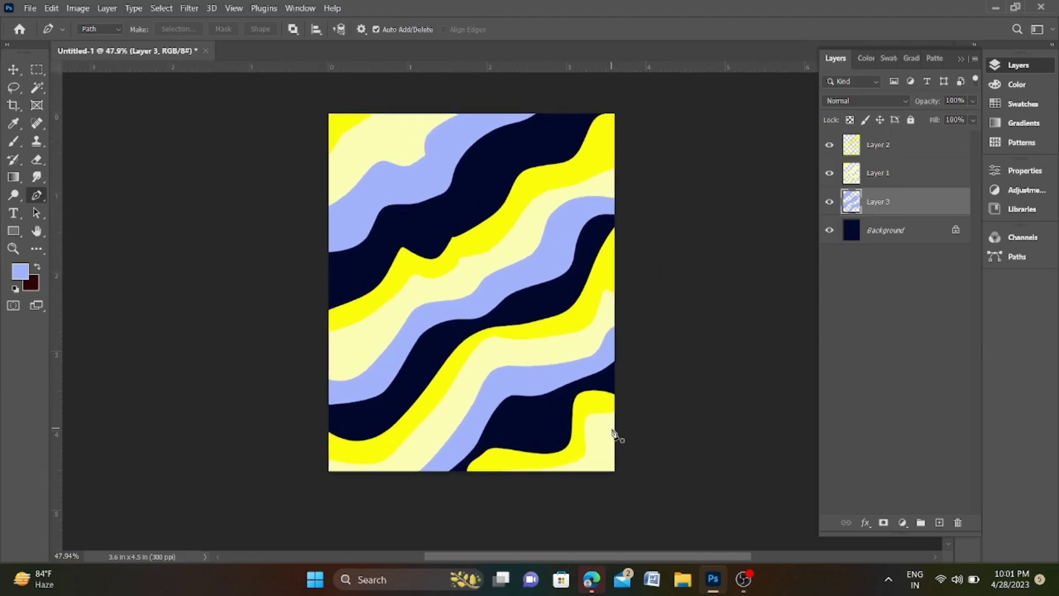
{"action": "left_click_drag", "start_coordinate": [652, 391], "coordinate": [652, 408]}
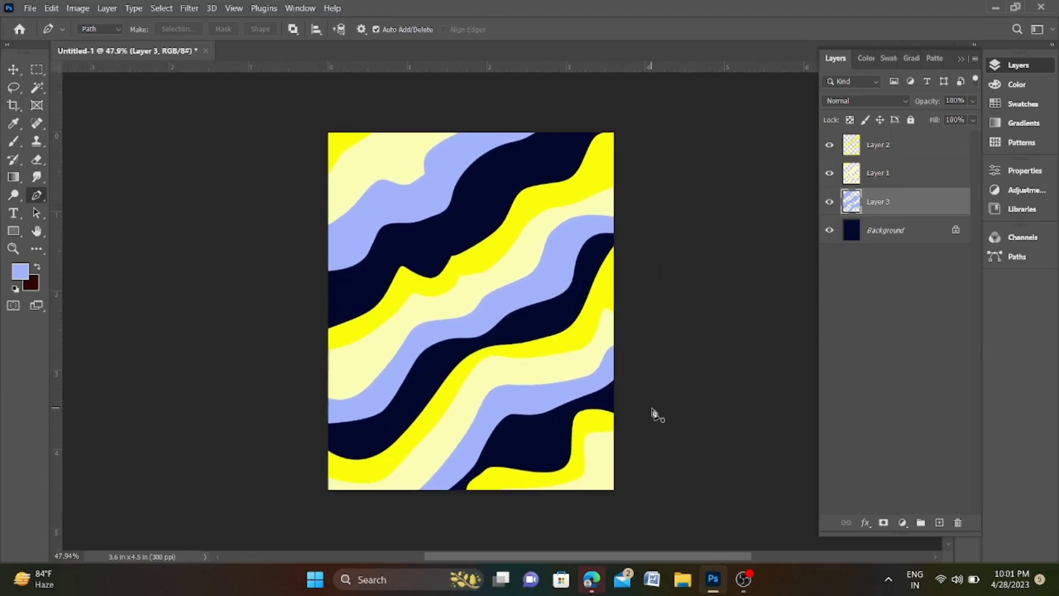